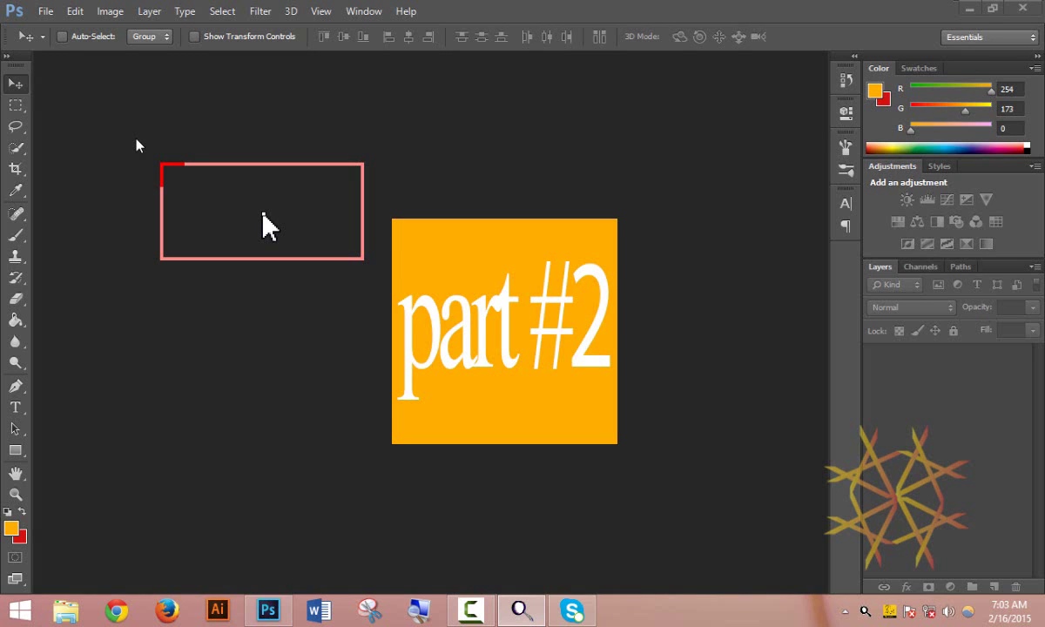
Browse the File and Edit menus and settle on File > New...
click(44, 12)
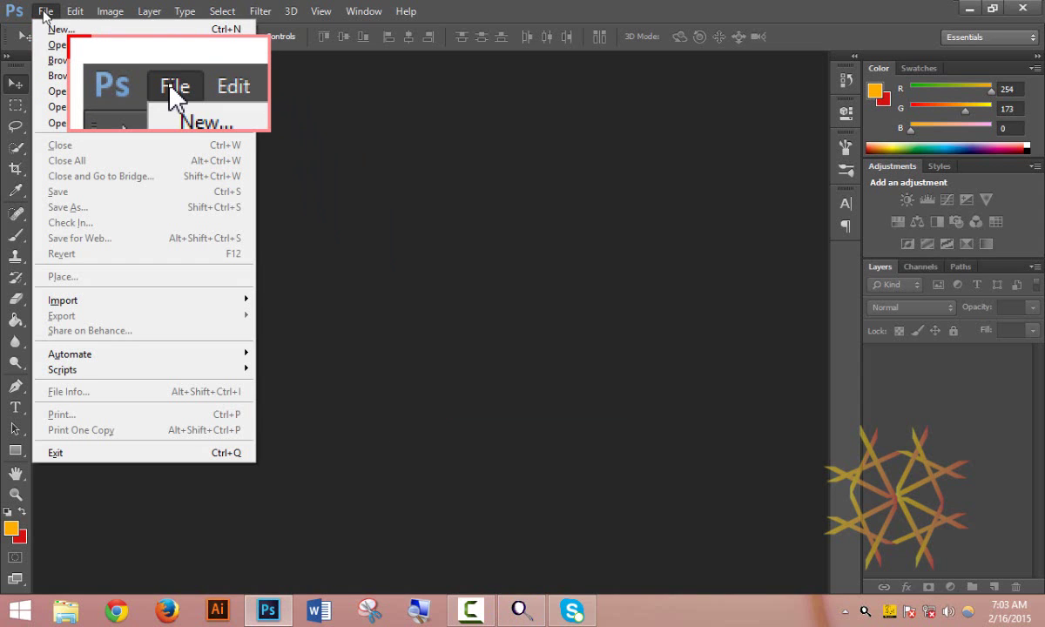
mouse_move(75, 11)
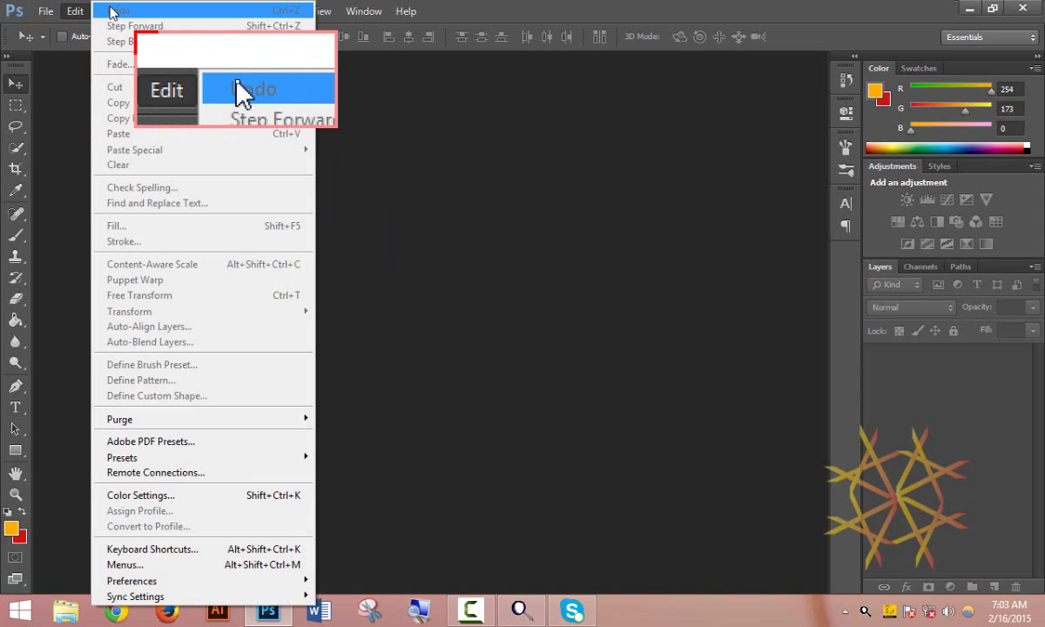
mouse_move(41, 16)
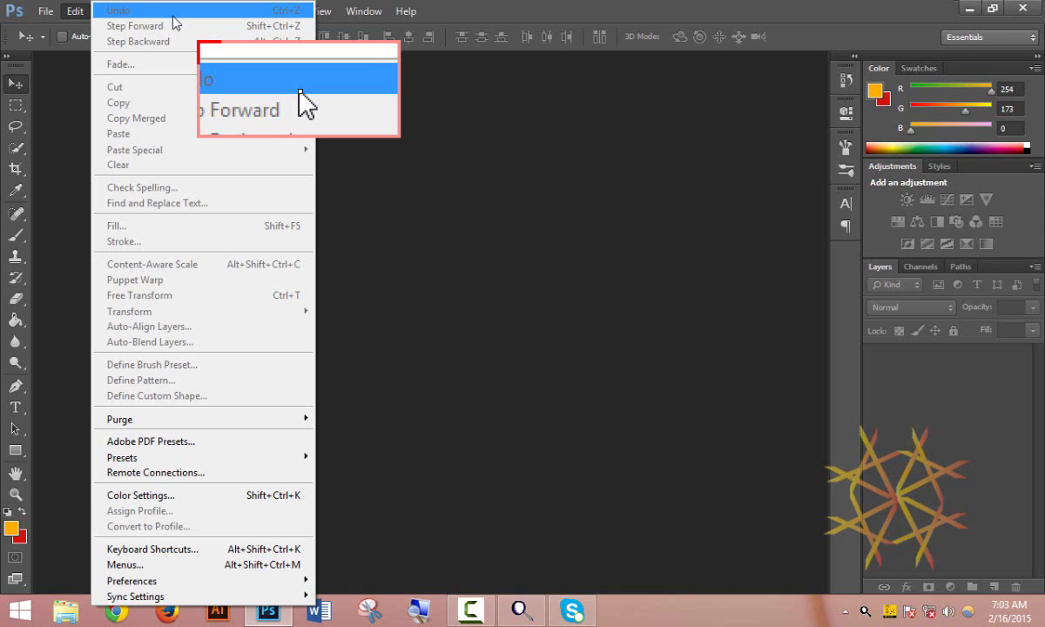
Start a new document and change the end of its name to 'mosto'.
click(58, 29)
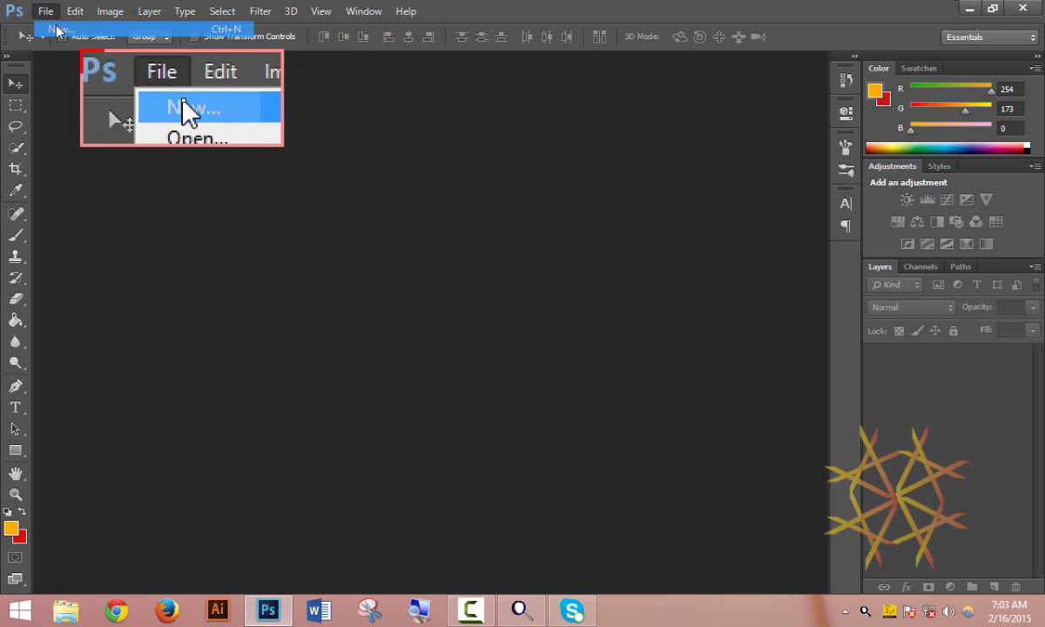
drag(426, 153, 380, 156)
text(mostofa kamal)
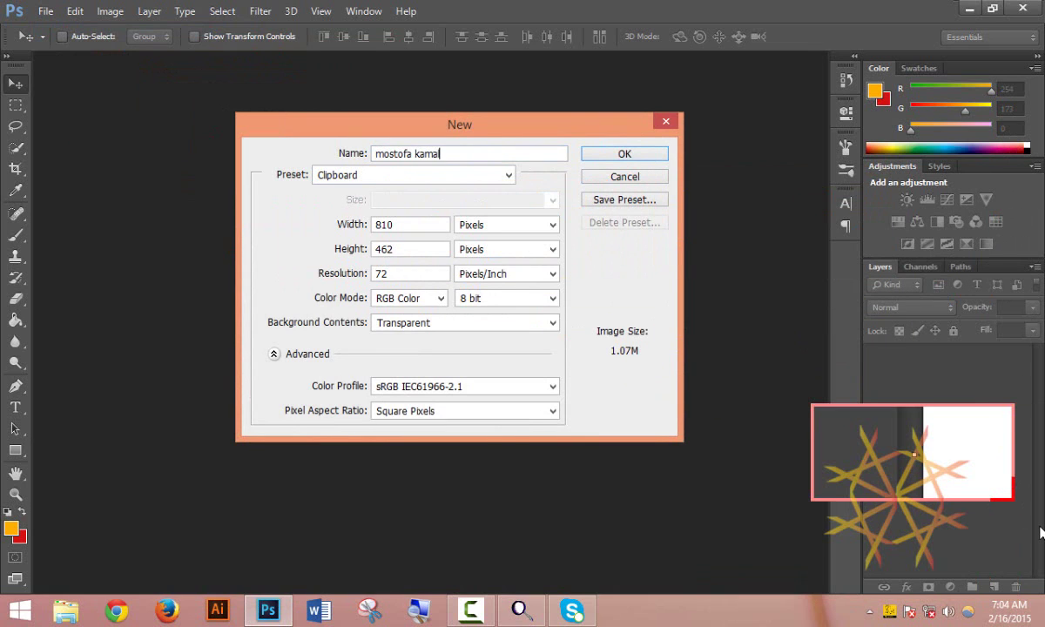
Create it as a Custom 1280×720 px document with a Transparent background.
click(505, 174)
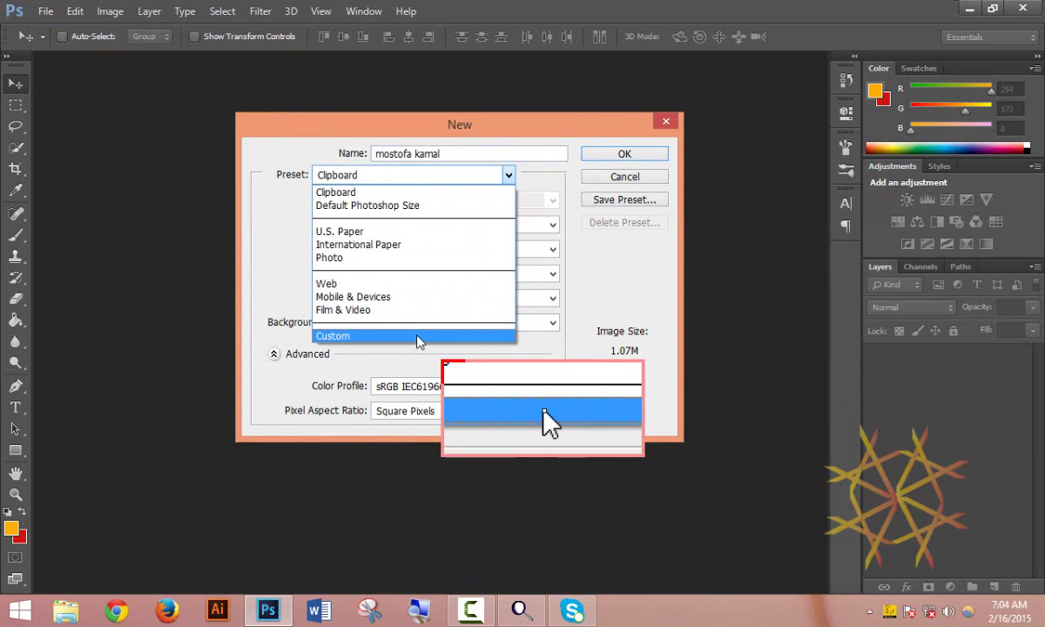
click(418, 338)
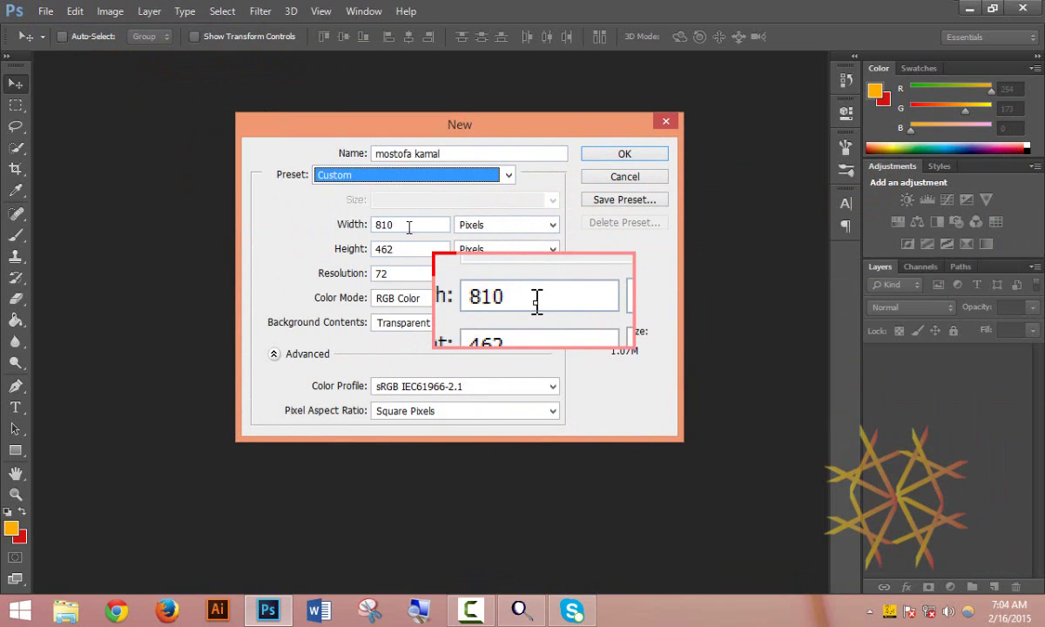
drag(408, 226, 352, 226)
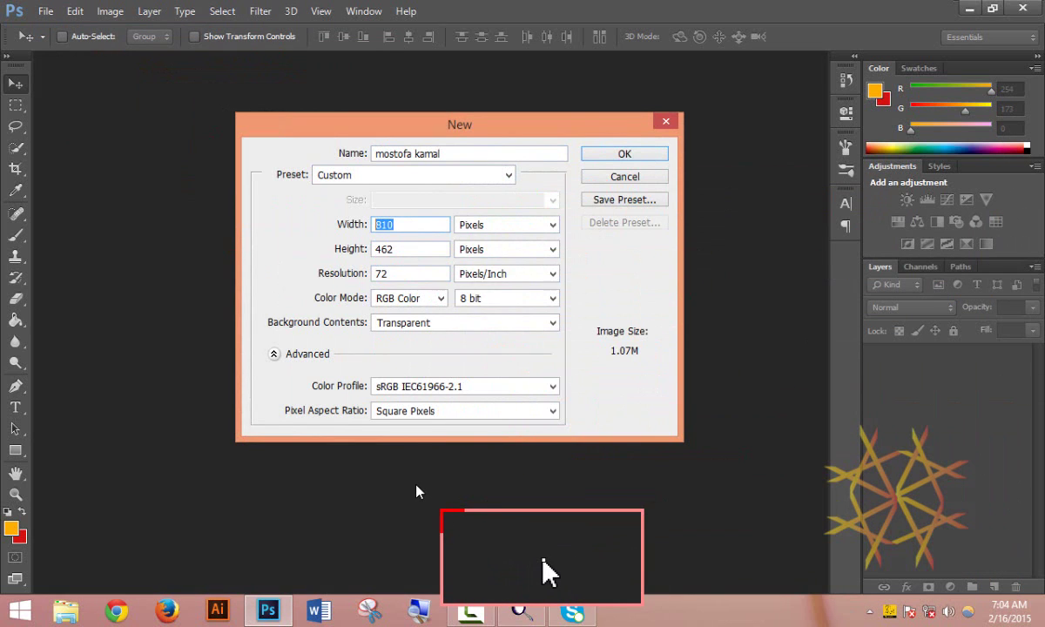
text(1280)
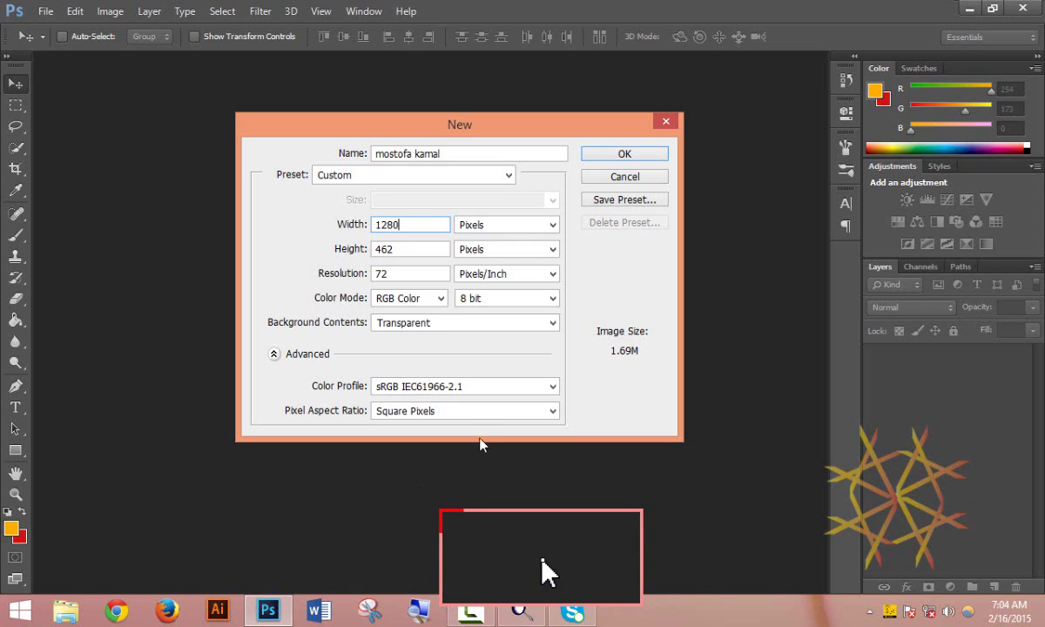
click(381, 249)
double_click(404, 249)
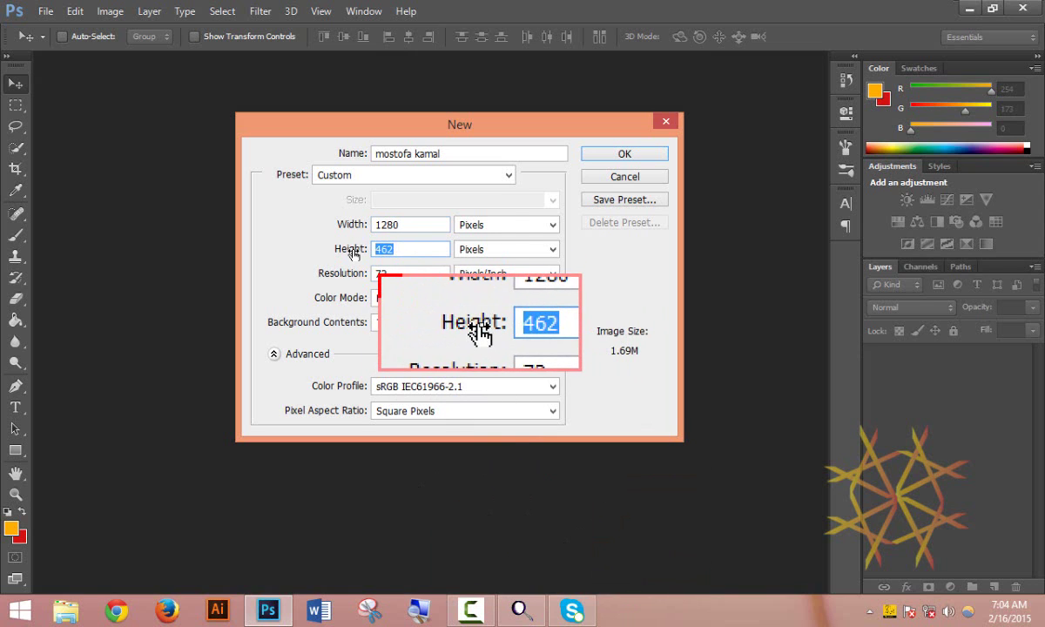
text(720)
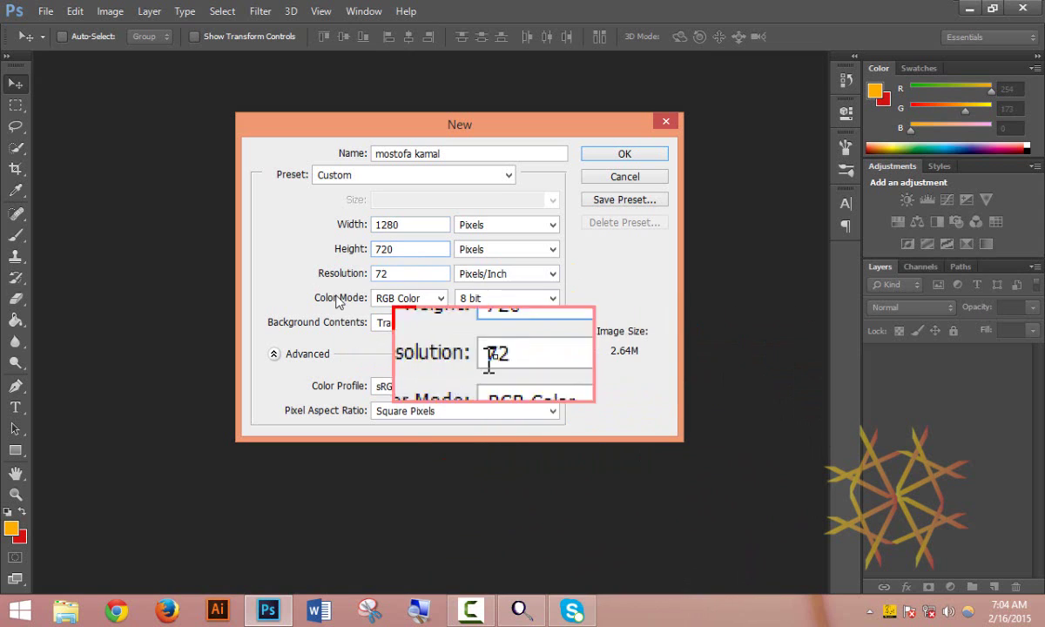
click(384, 322)
click(370, 345)
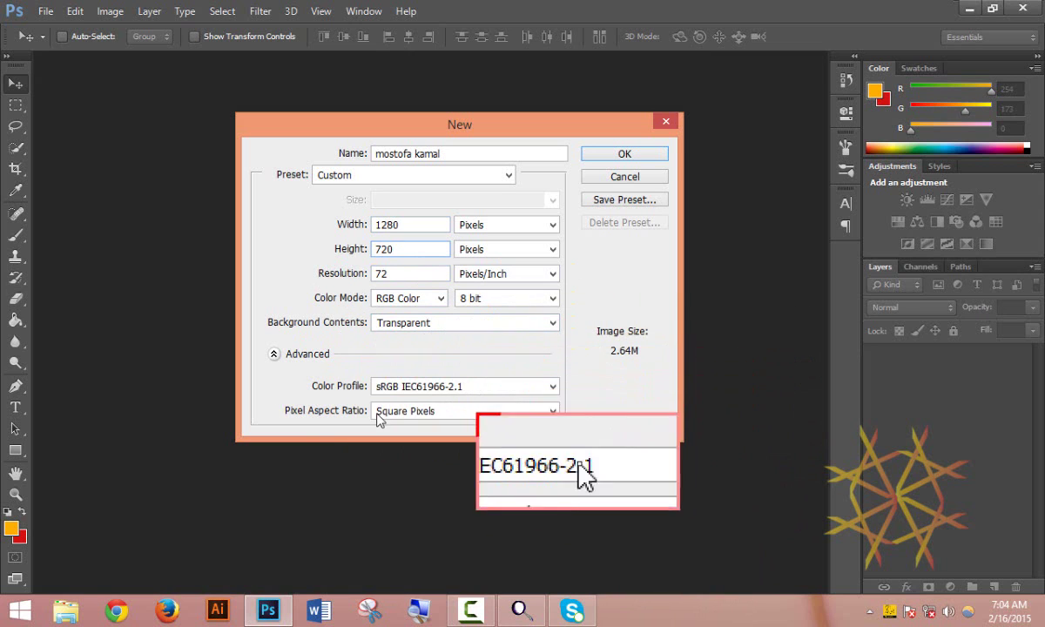
click(634, 154)
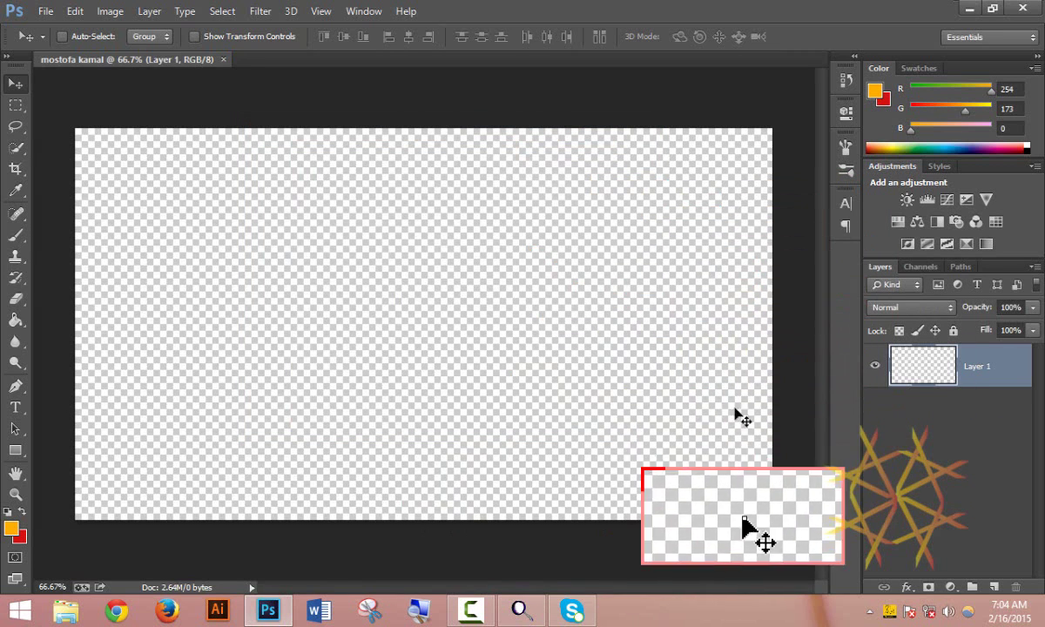
Fill the empty canvas with orange using the Paint Bucket Tool.
click(16, 320)
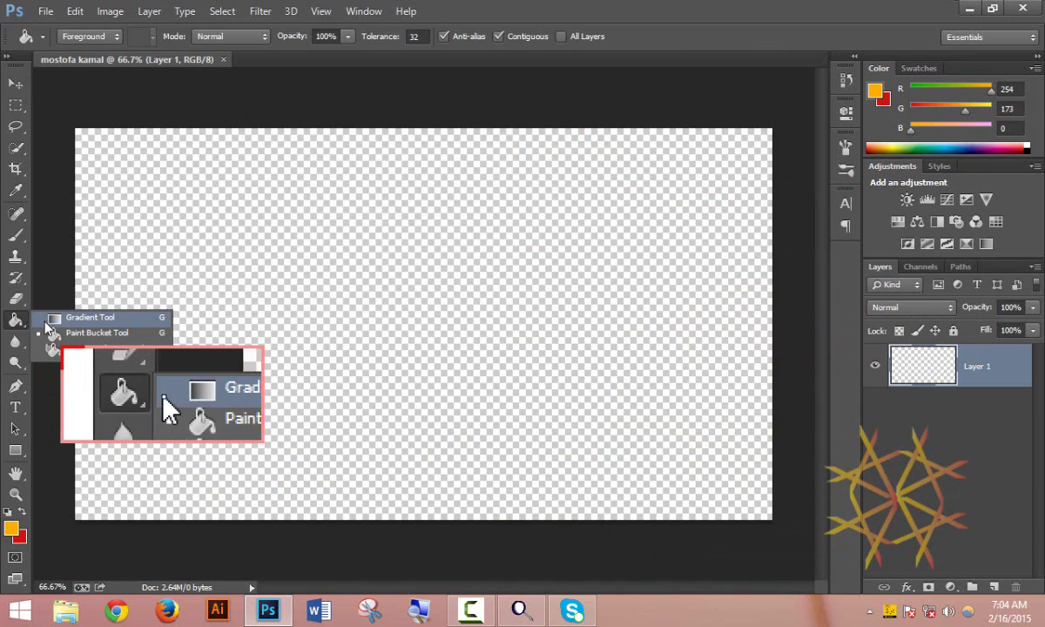
click(58, 333)
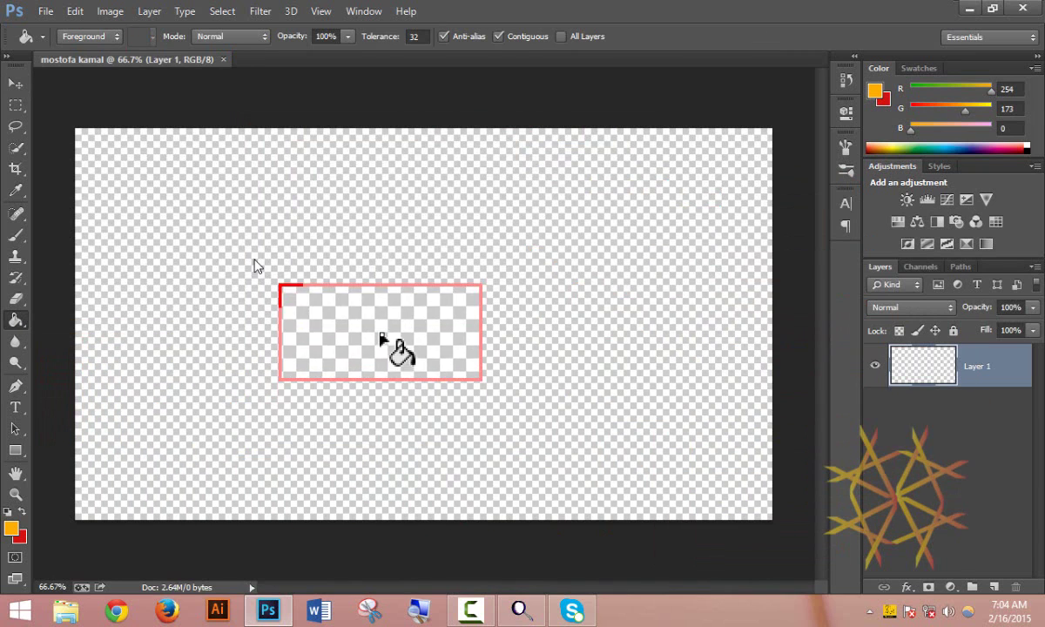
click(464, 370)
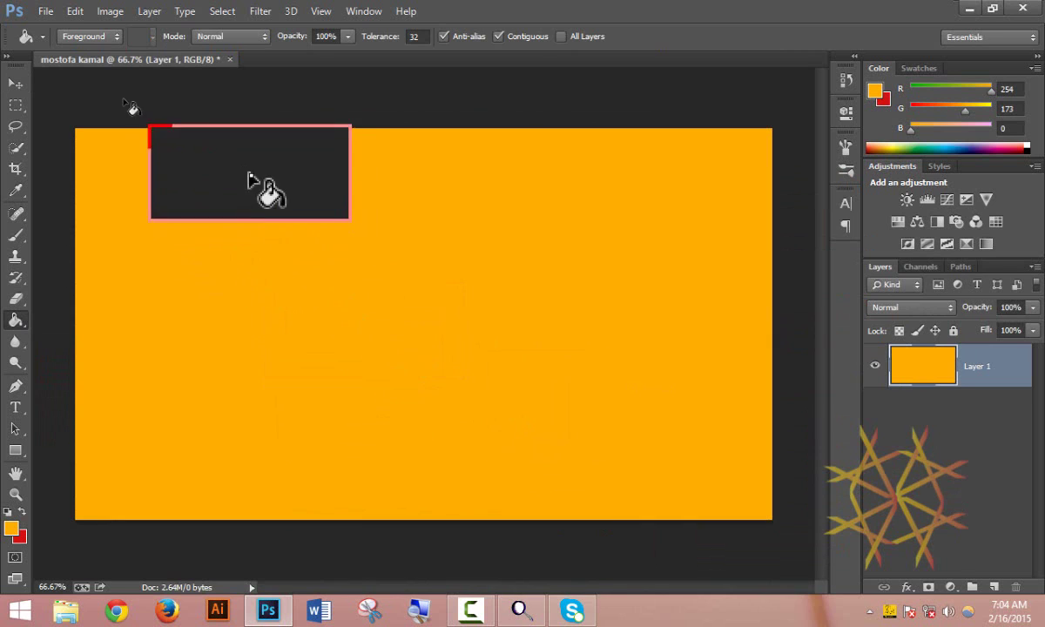
Undo the orange fill, then redo it from the Edit menu.
click(77, 14)
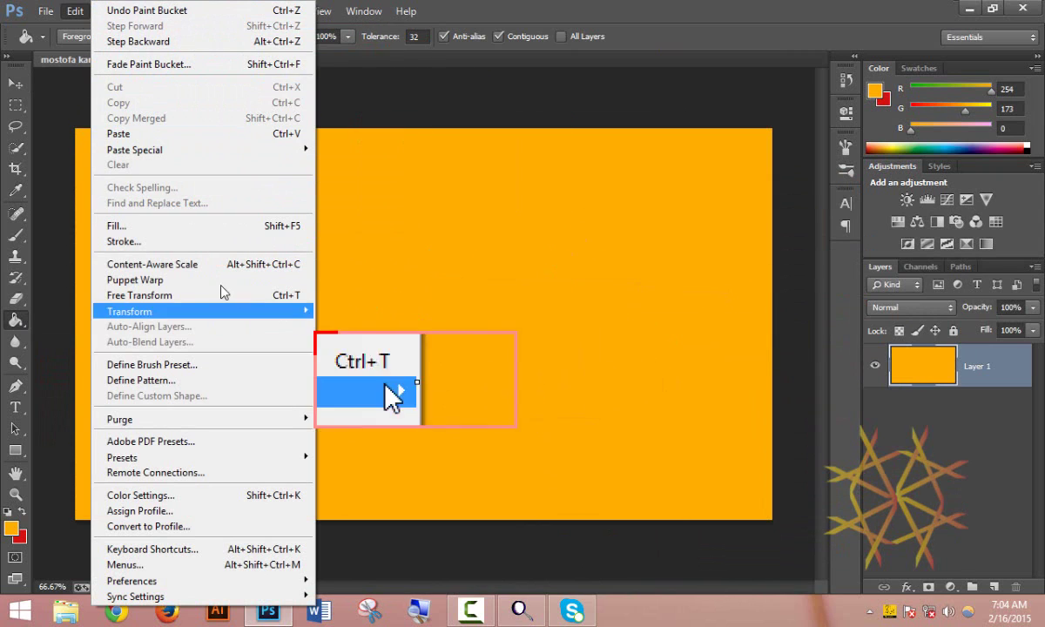
click(176, 18)
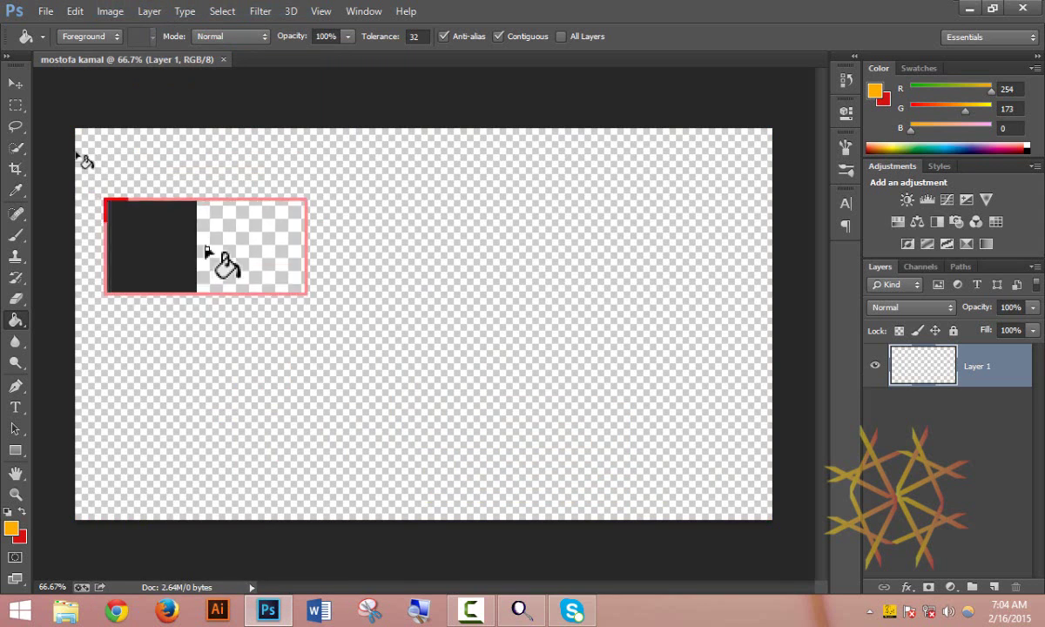
click(70, 14)
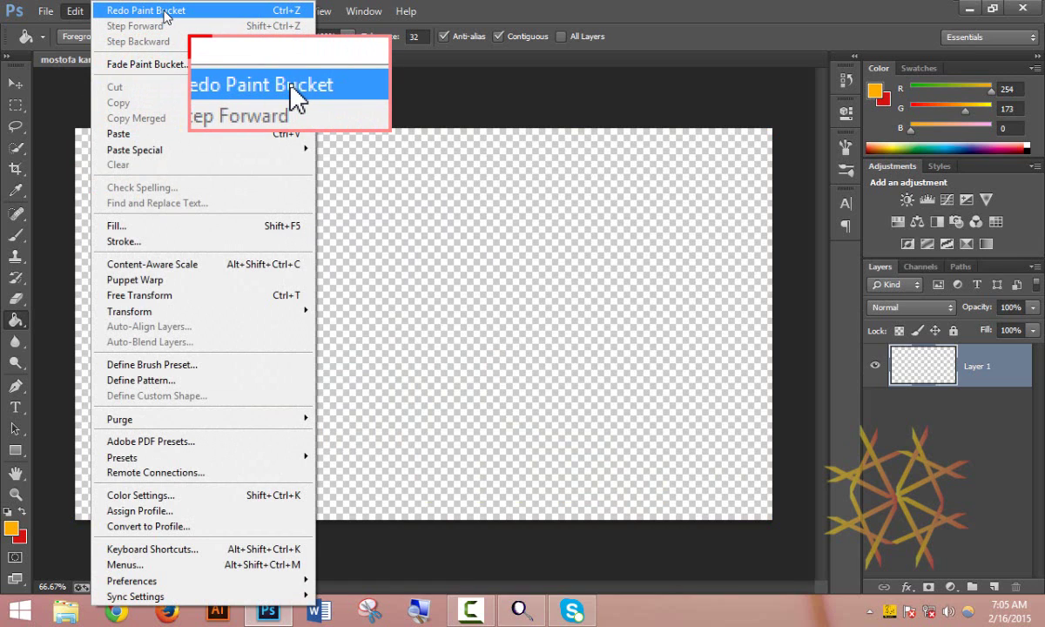
click(165, 12)
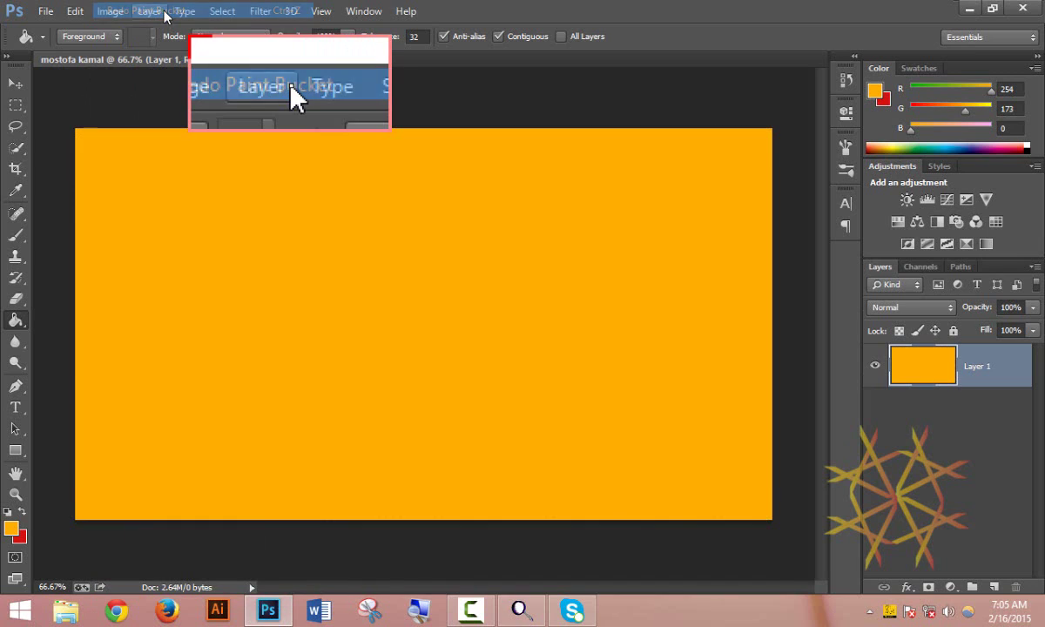
click(74, 12)
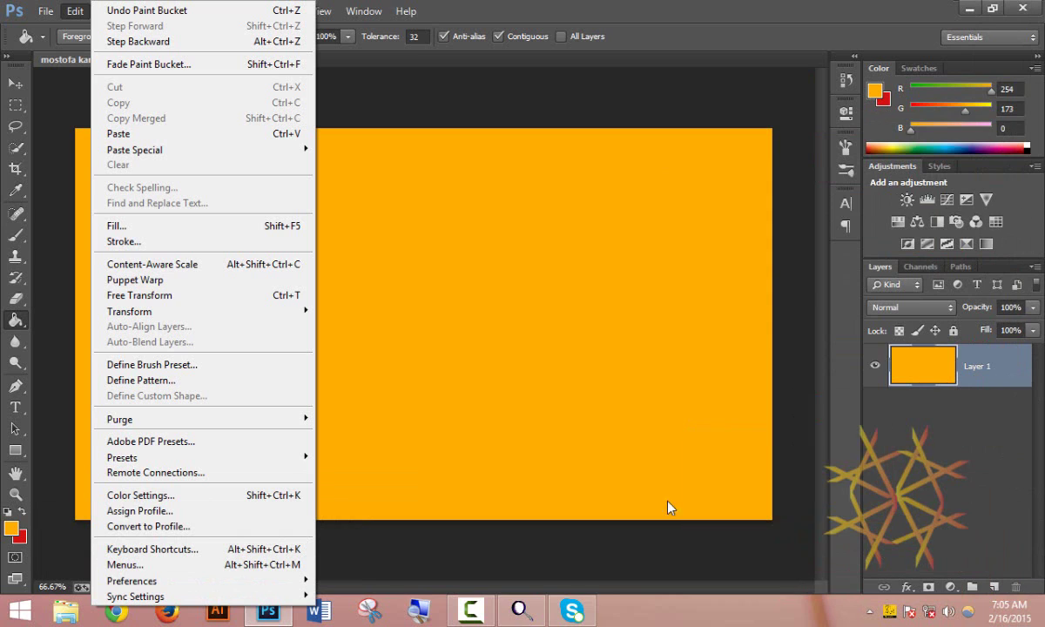
Add a new Layer 2 and pick the Brush Tool with red as the foreground colour.
click(994, 588)
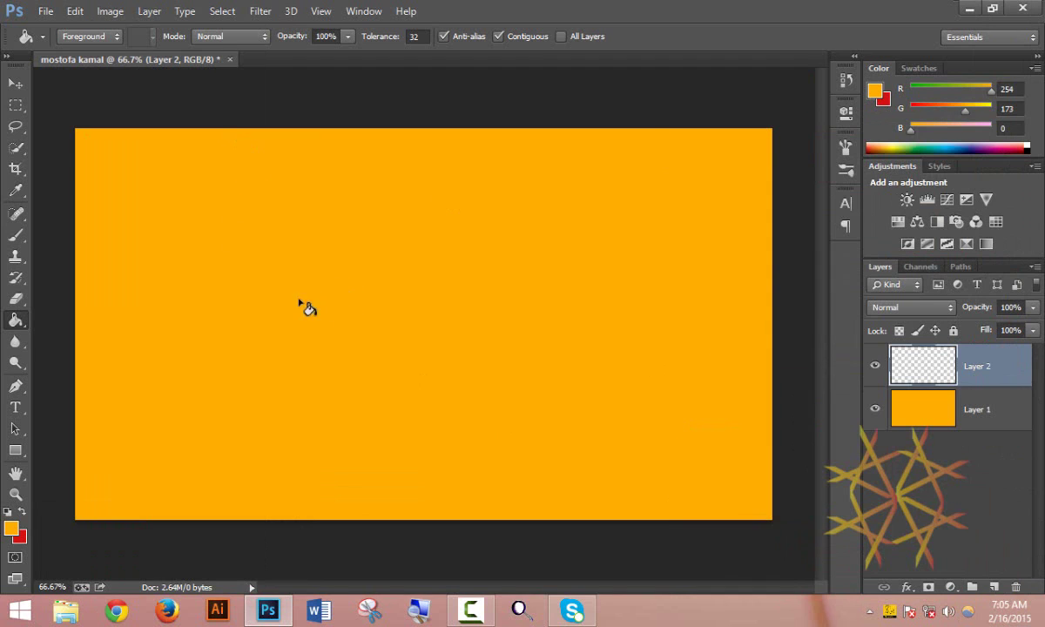
click(15, 235)
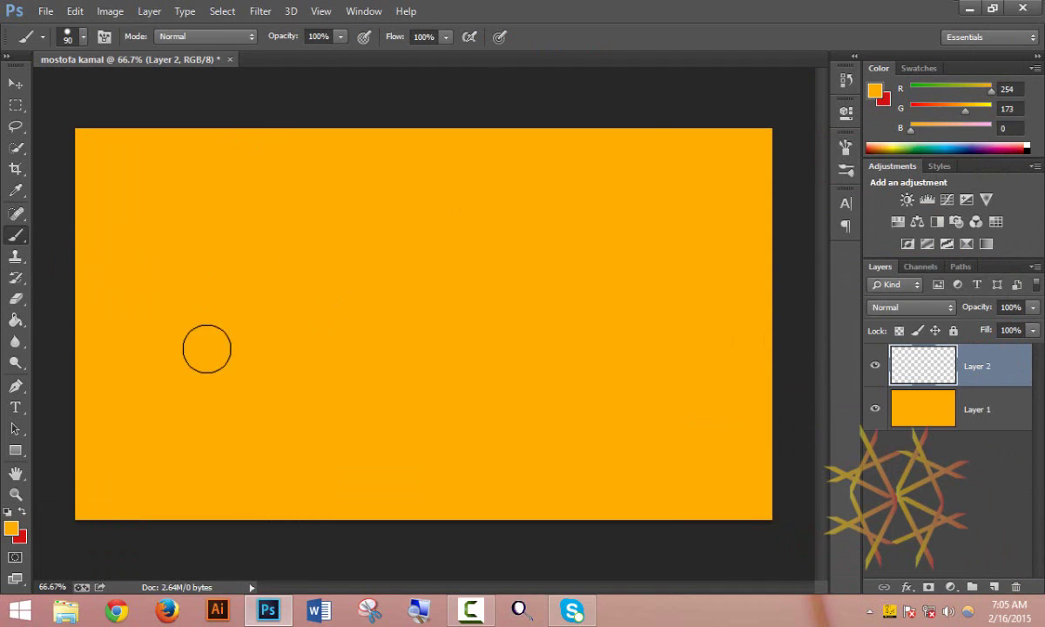
click(20, 512)
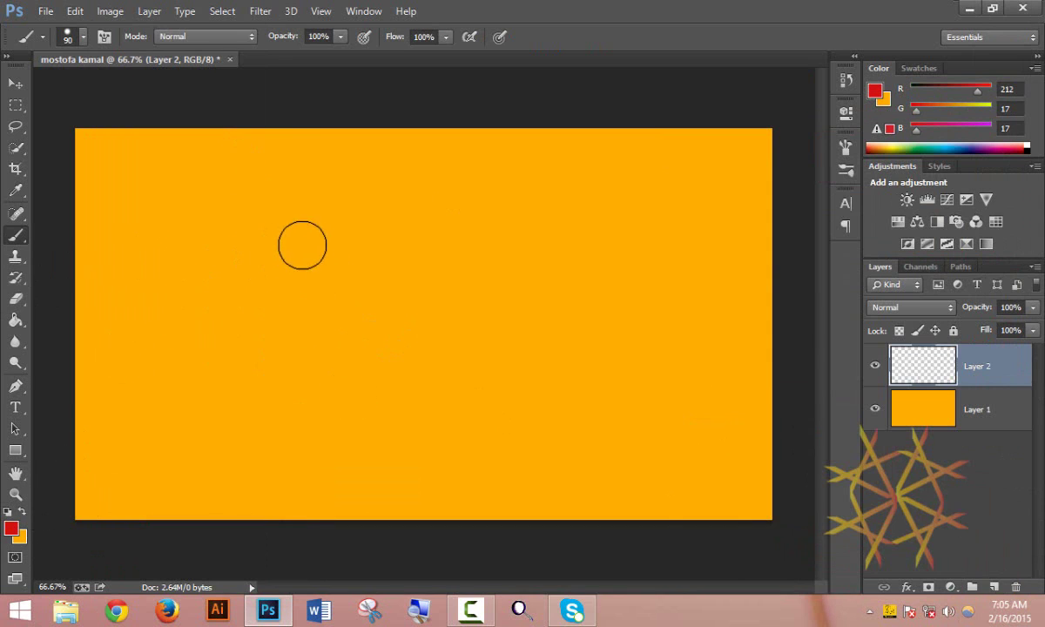
Paint a few red dots, then a spiral loop of spaced red dots across the canvas.
click(309, 219)
click(246, 232)
click(220, 294)
mouse_move(220, 367)
mouse_down()
mouse_move(256, 430)
mouse_move(482, 479)
mouse_move(585, 452)
mouse_move(509, 264)
mouse_move(435, 262)
mouse_move(303, 321)
mouse_up()
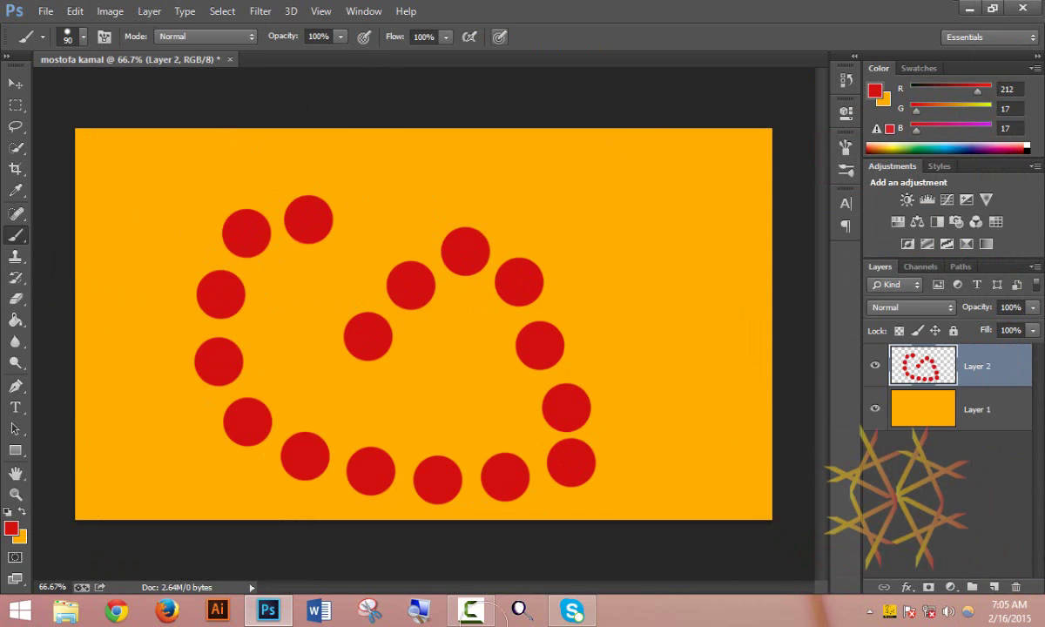
click(76, 12)
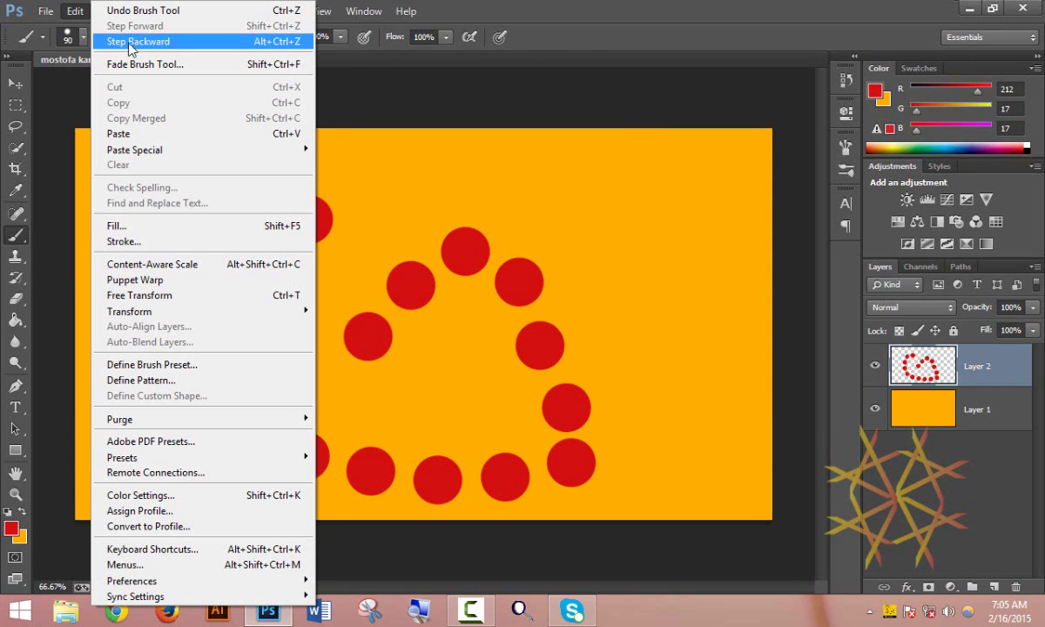
Step backward to remove the red dot strokes, then step forward to restore them.
click(183, 44)
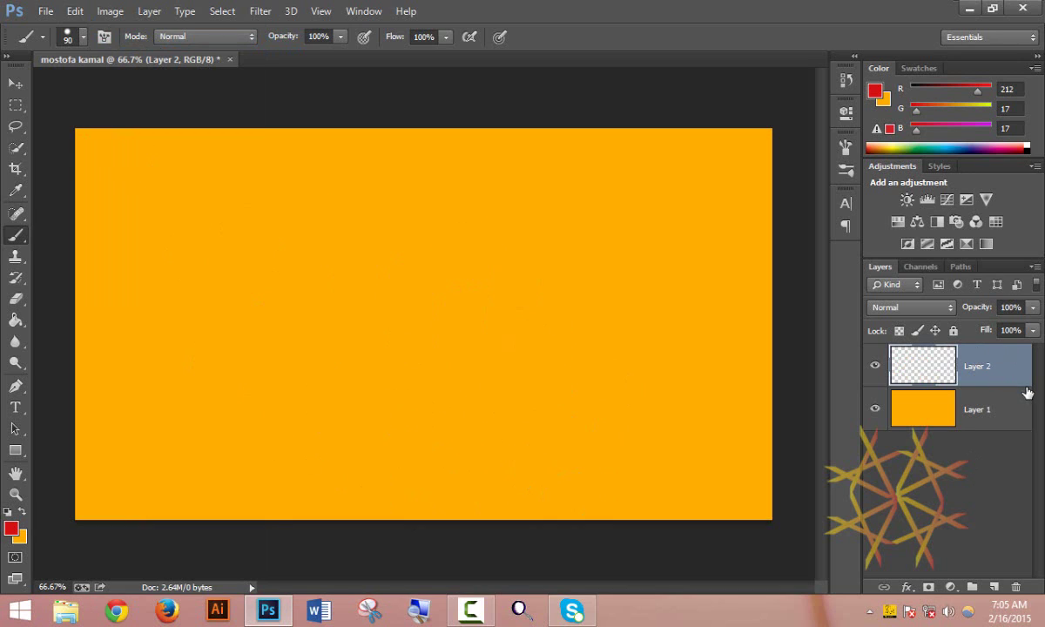
click(73, 12)
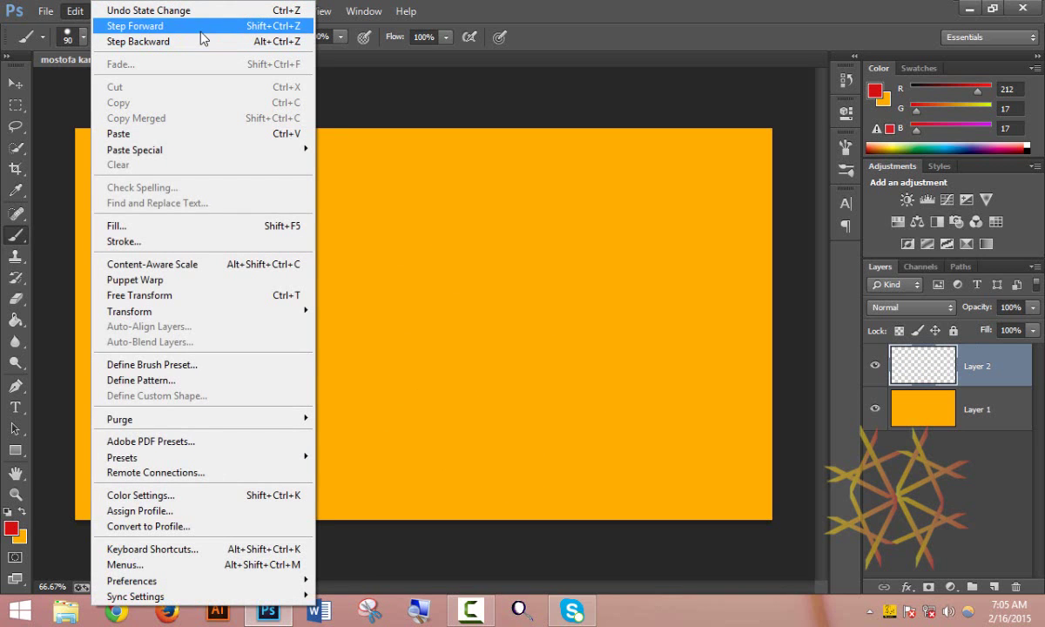
click(200, 27)
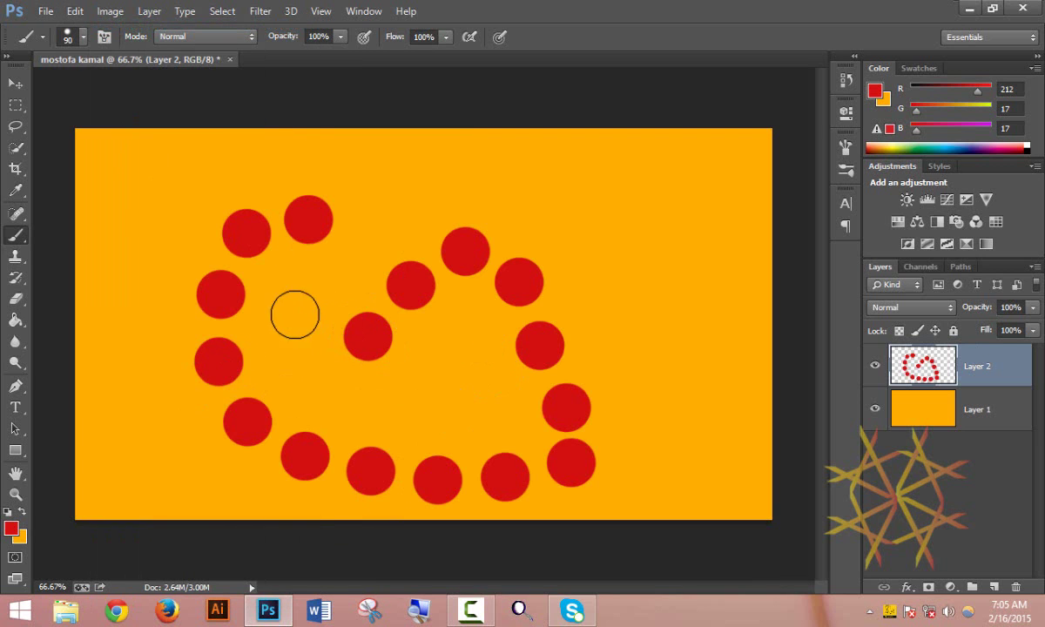
click(73, 12)
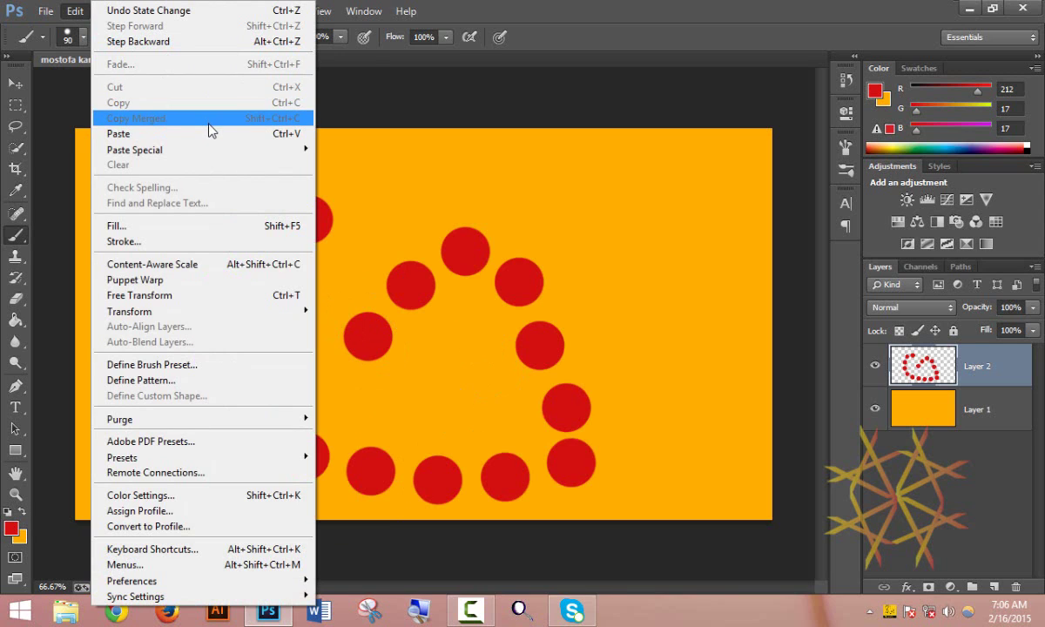
Select the Layer 2 dots, copy them, and paste them onto a new Layer 3.
mouse_move(363, 10)
click(936, 366)
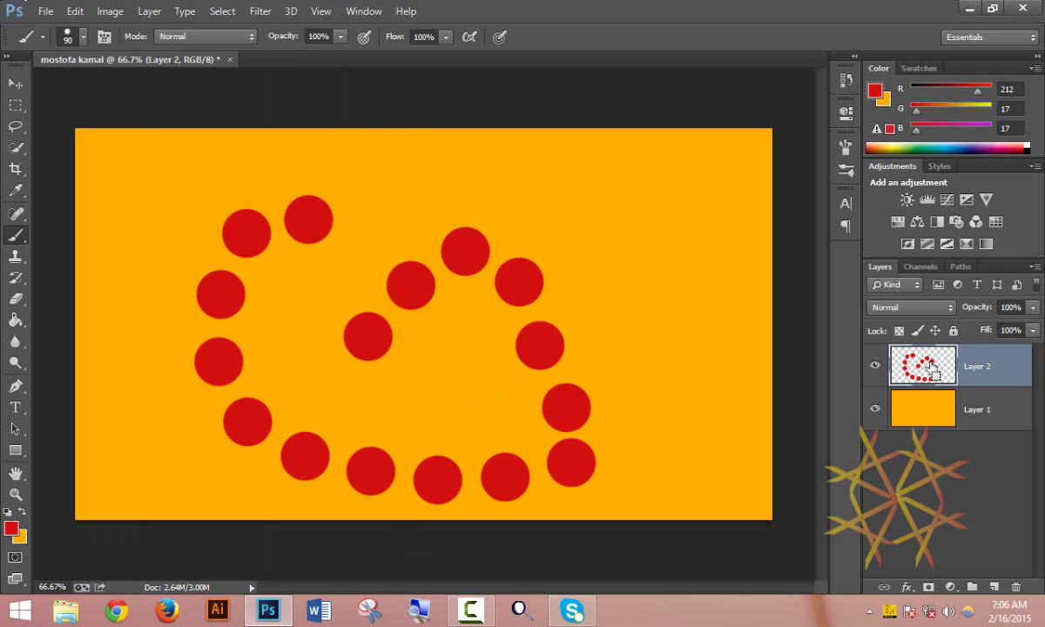
ctrl+click(933, 366)
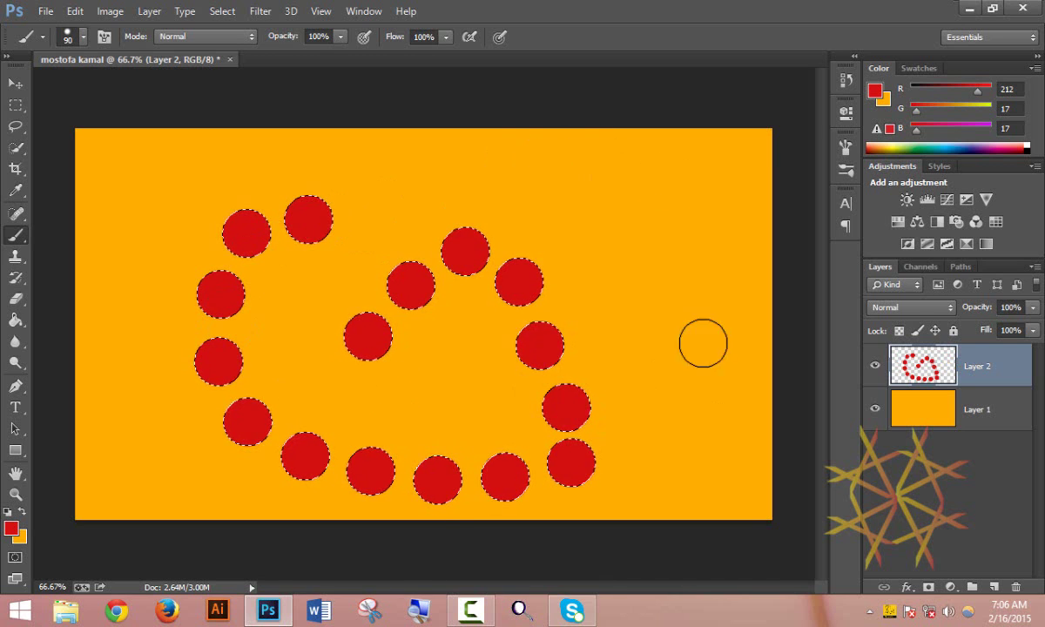
click(87, 12)
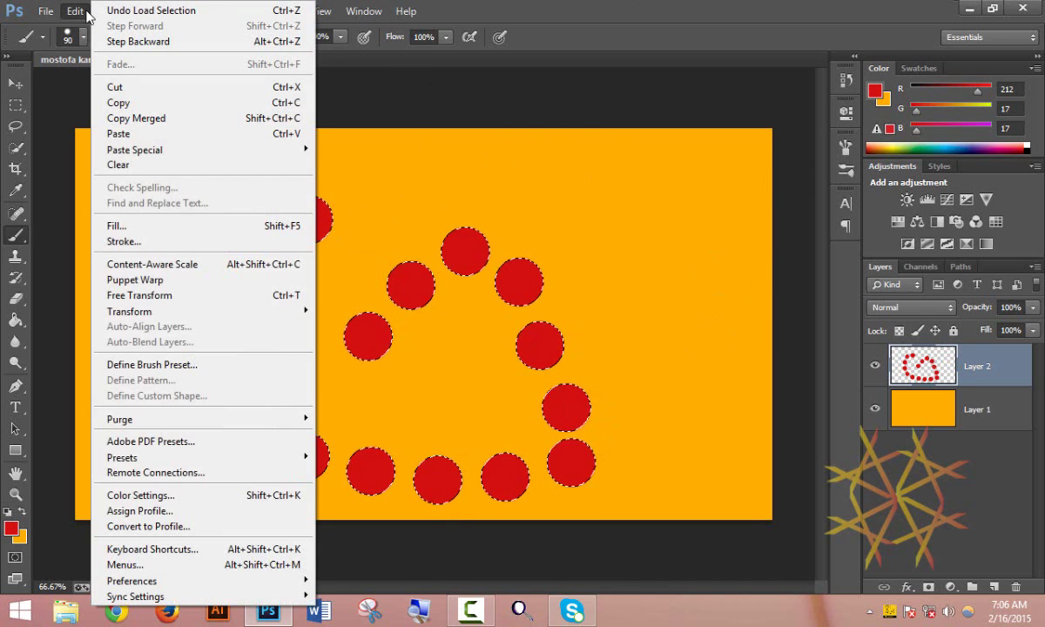
click(182, 108)
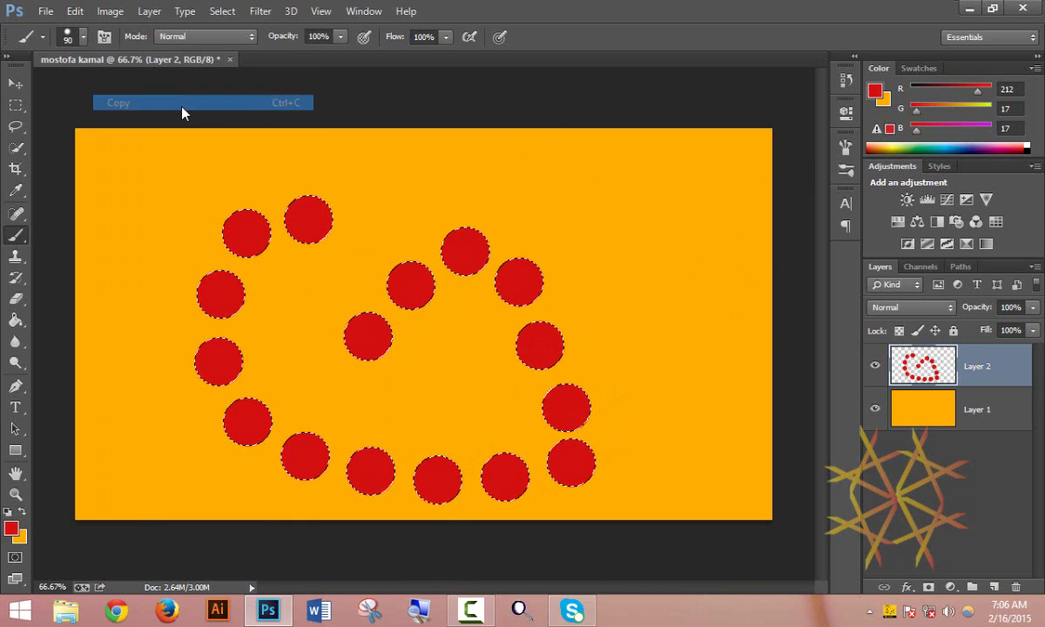
click(75, 12)
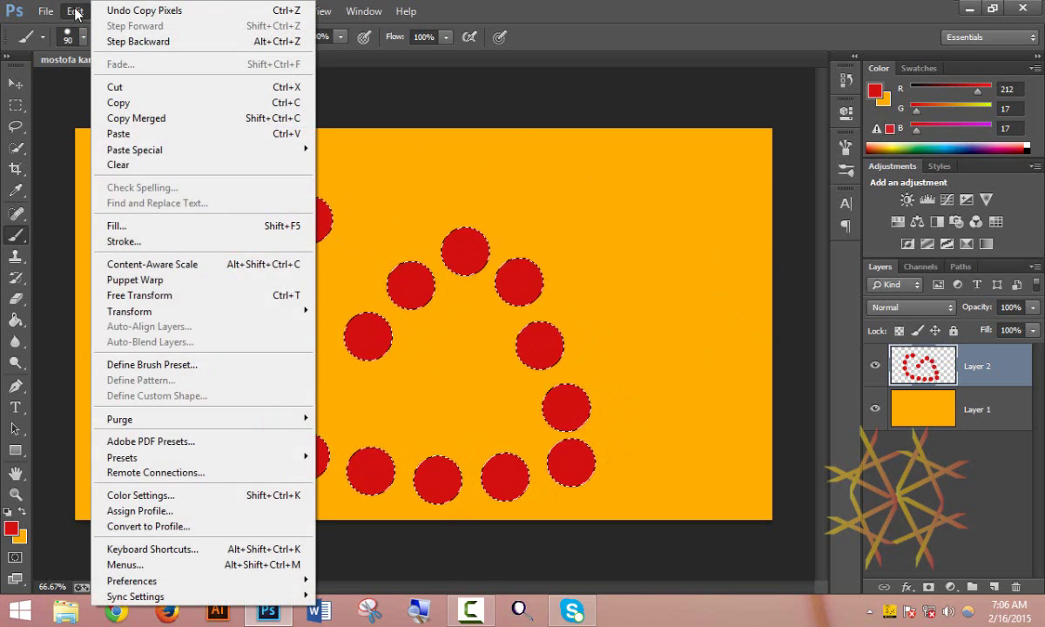
click(198, 141)
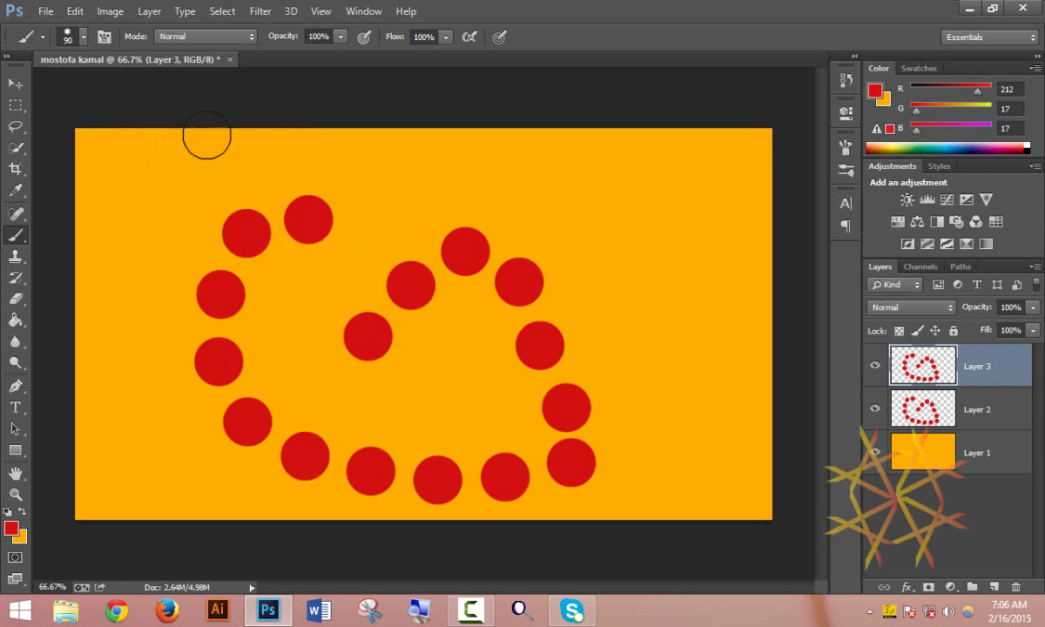
Select Layer 3's dots, hide Layer 2, then Copy Merged and paste onto a new Layer 4.
click(74, 11)
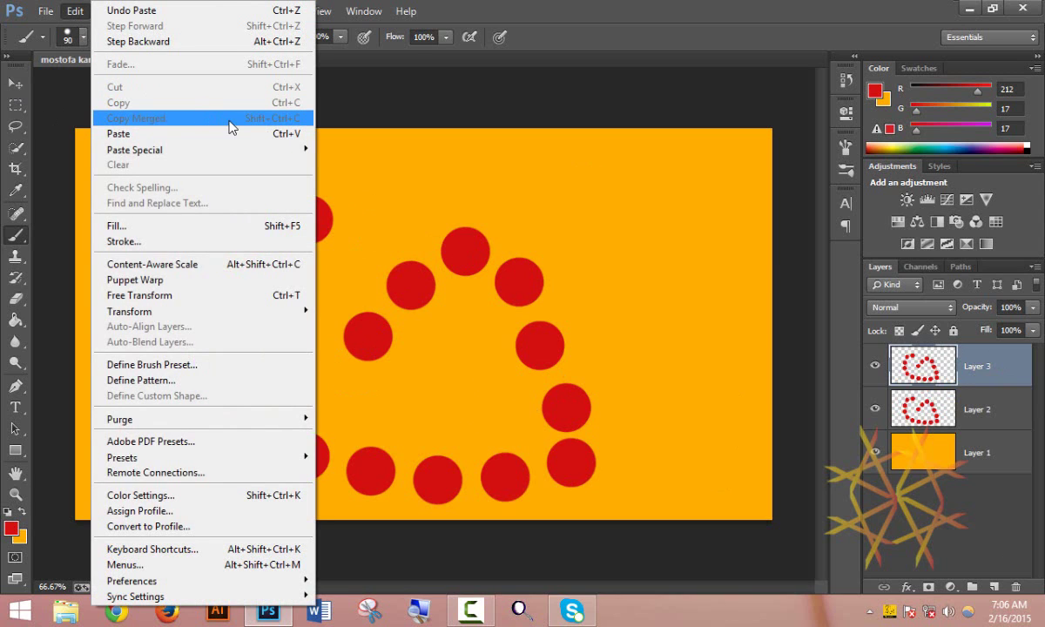
click(932, 370)
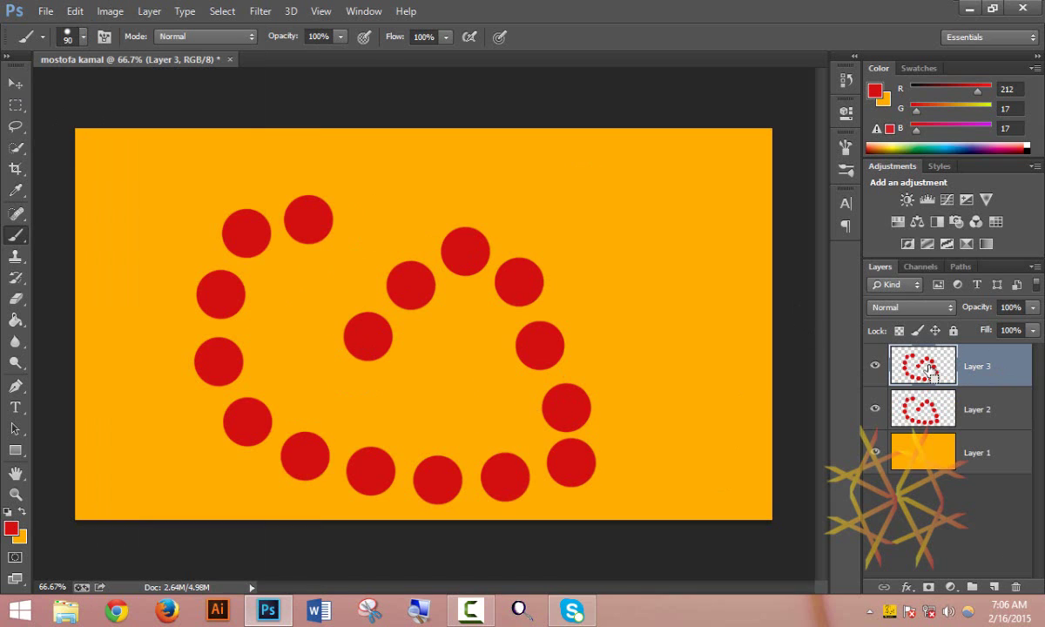
ctrl+click(931, 371)
click(877, 410)
click(72, 11)
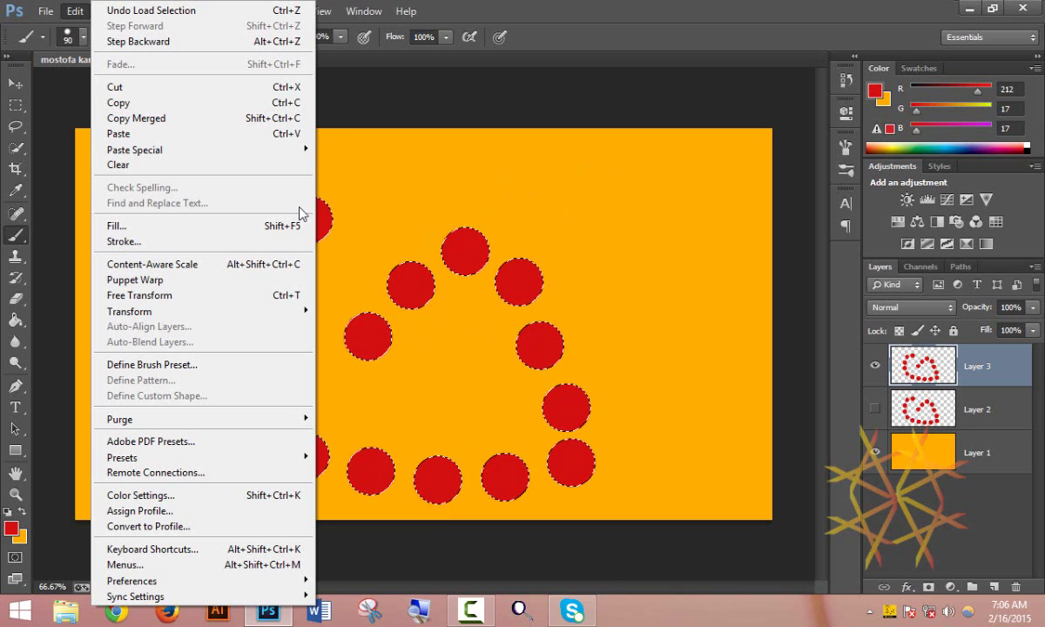
click(198, 116)
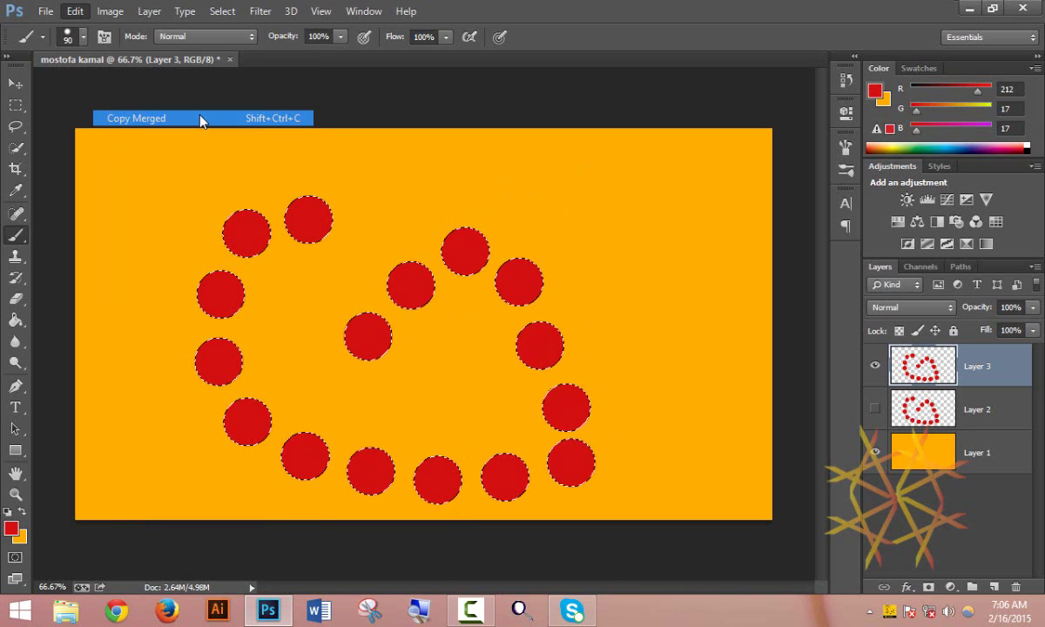
click(75, 10)
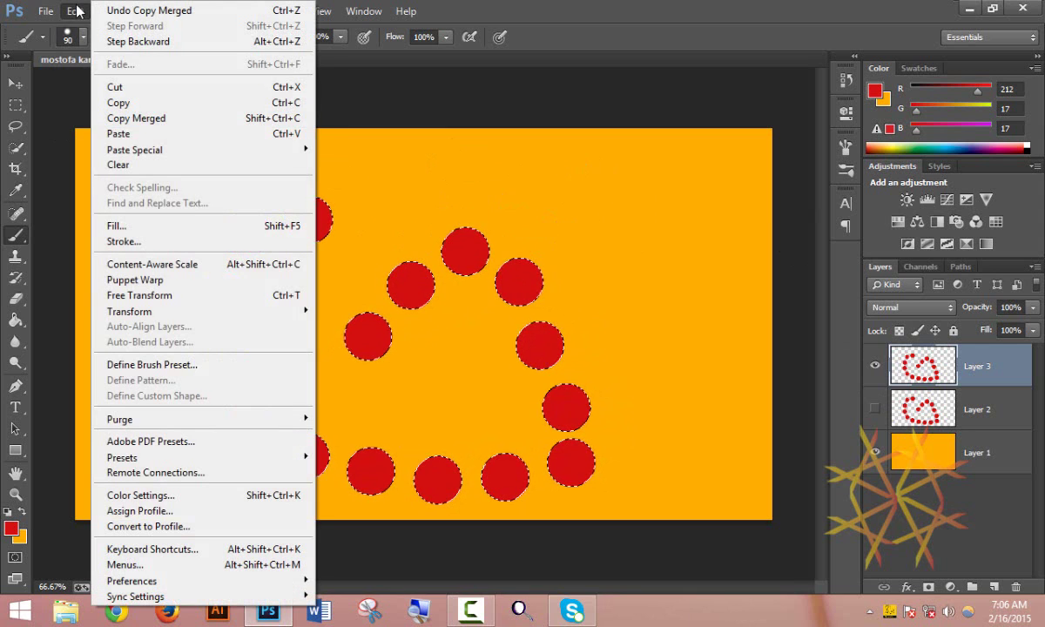
click(144, 135)
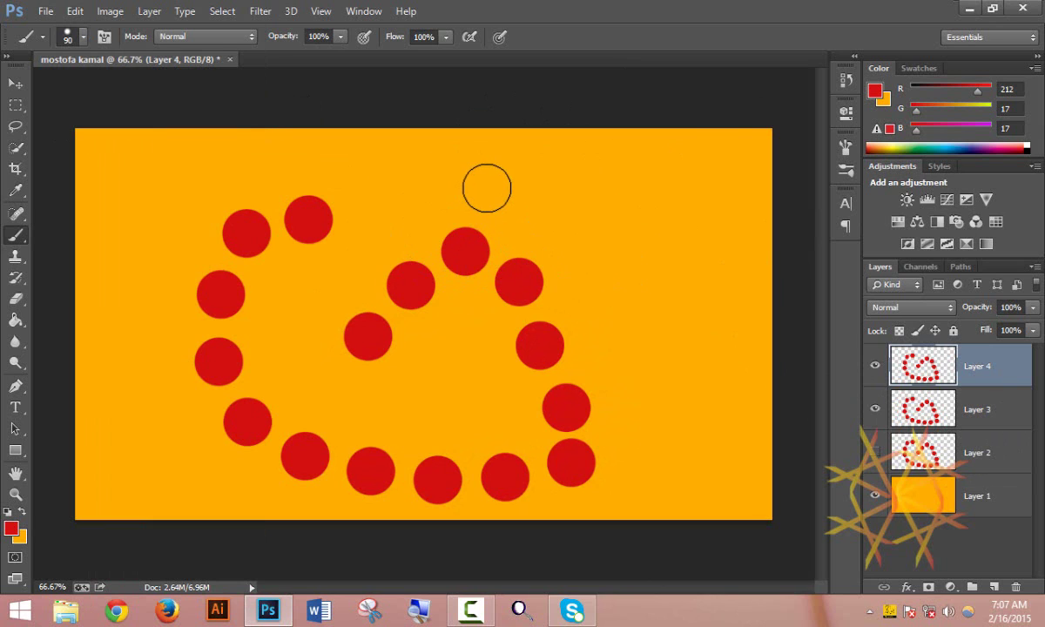
click(78, 13)
mouse_move(165, 153)
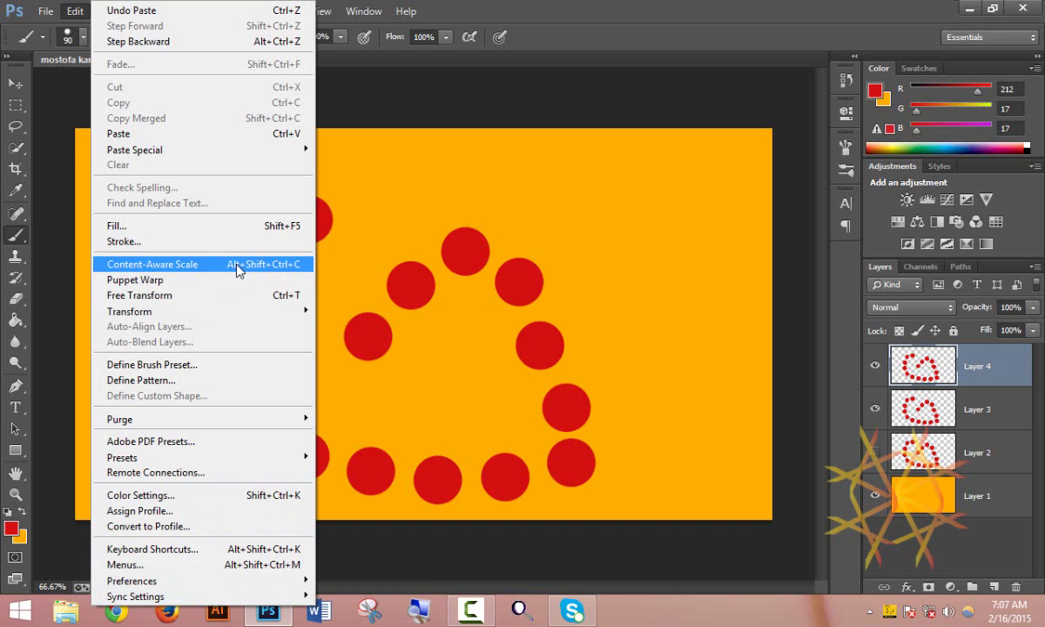
Select Layer 4's dots and fill them with the custom colour white (#ffffff) via Edit > Fill.
click(929, 373)
ctrl+click(924, 370)
click(78, 10)
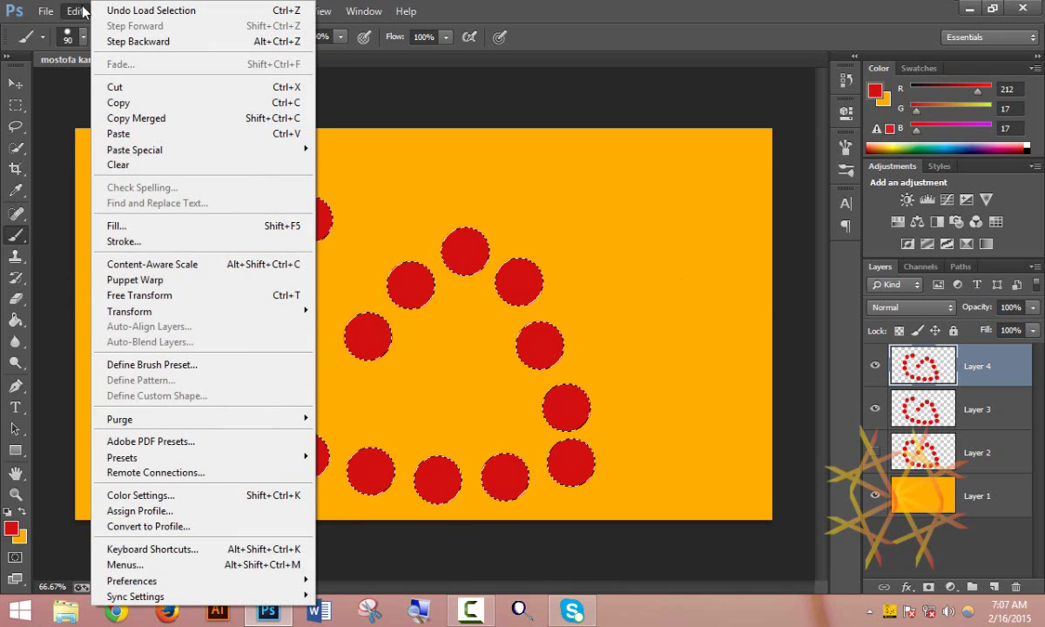
click(183, 226)
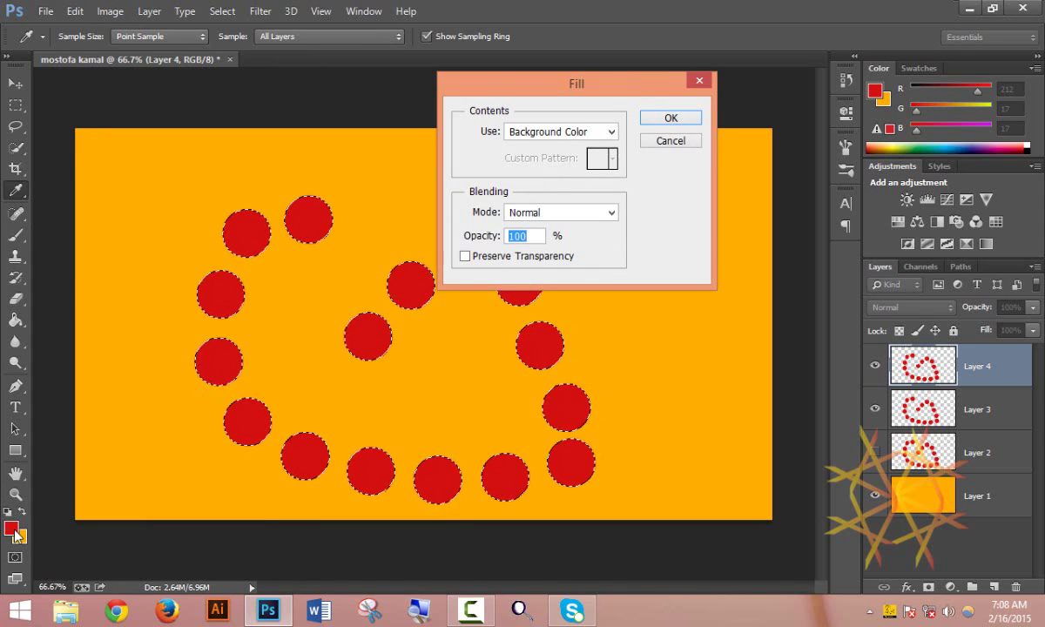
click(575, 132)
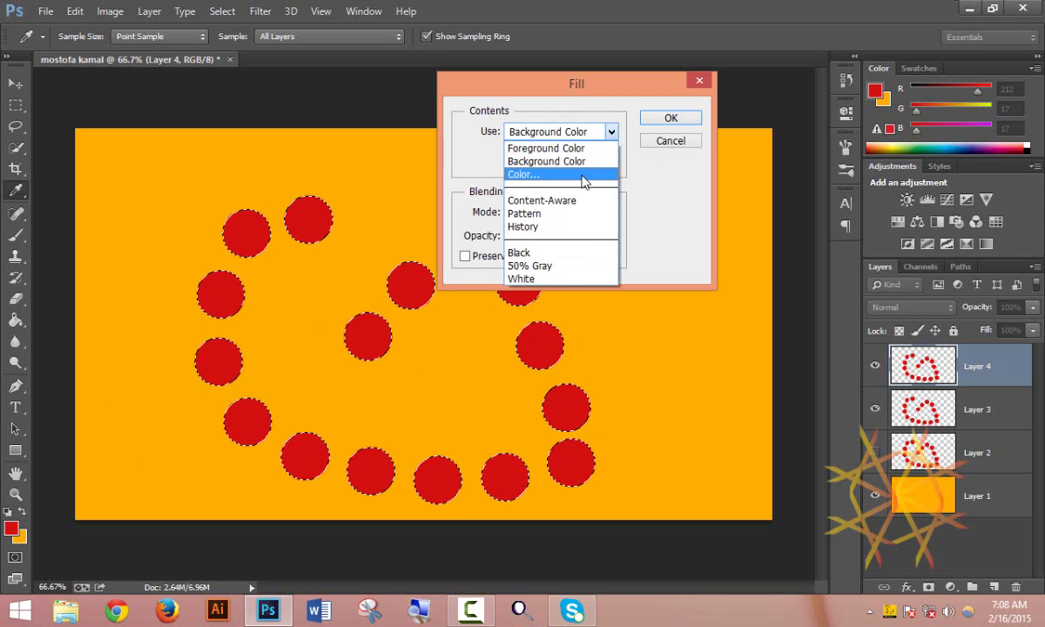
click(579, 161)
key(Up)
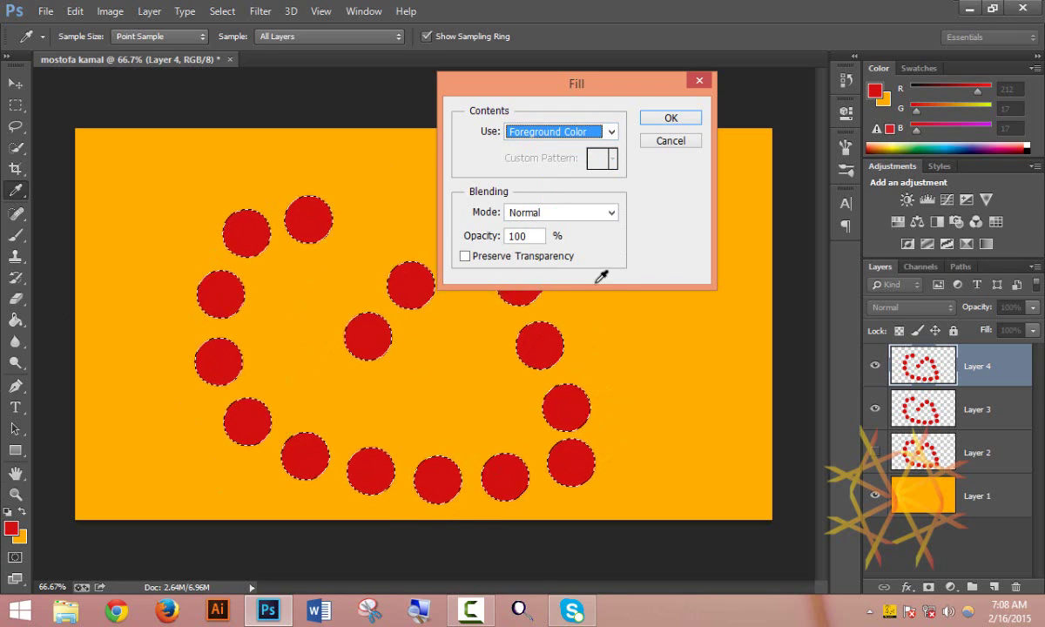
click(578, 125)
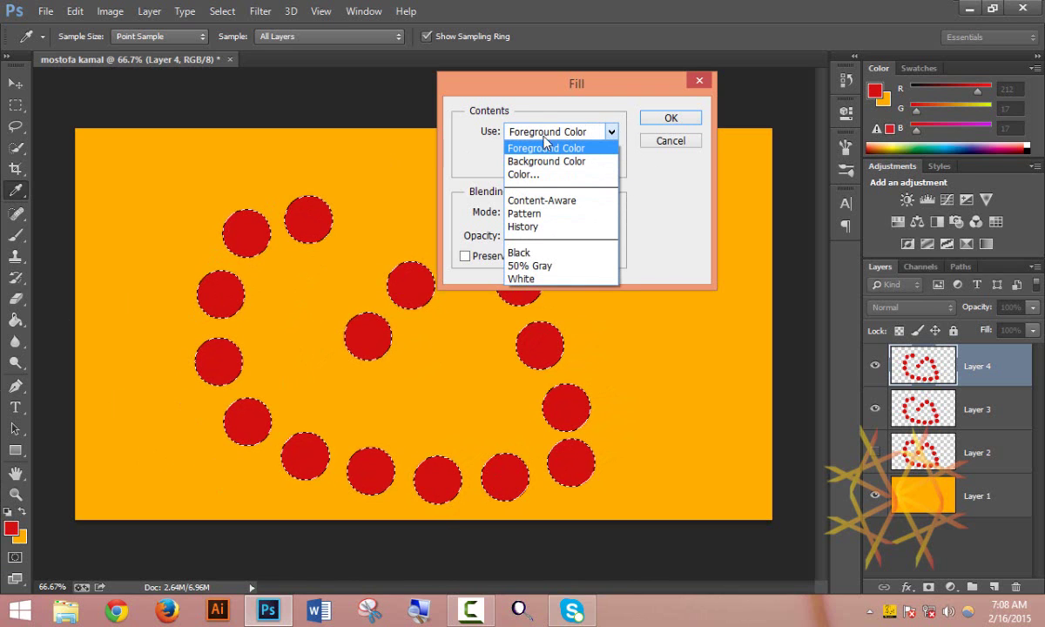
click(530, 174)
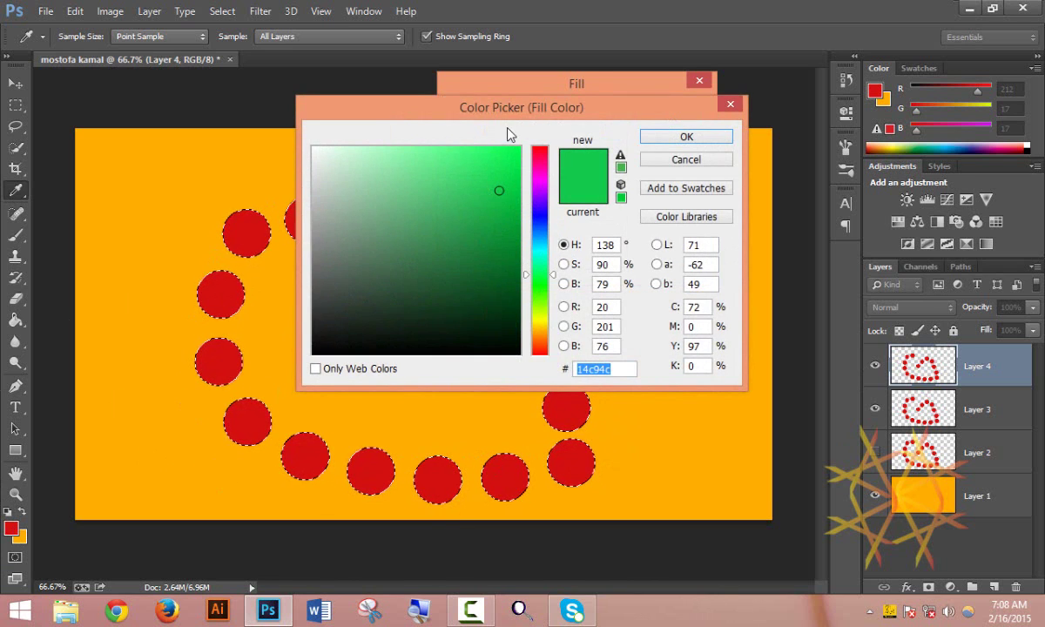
drag(479, 115, 289, 106)
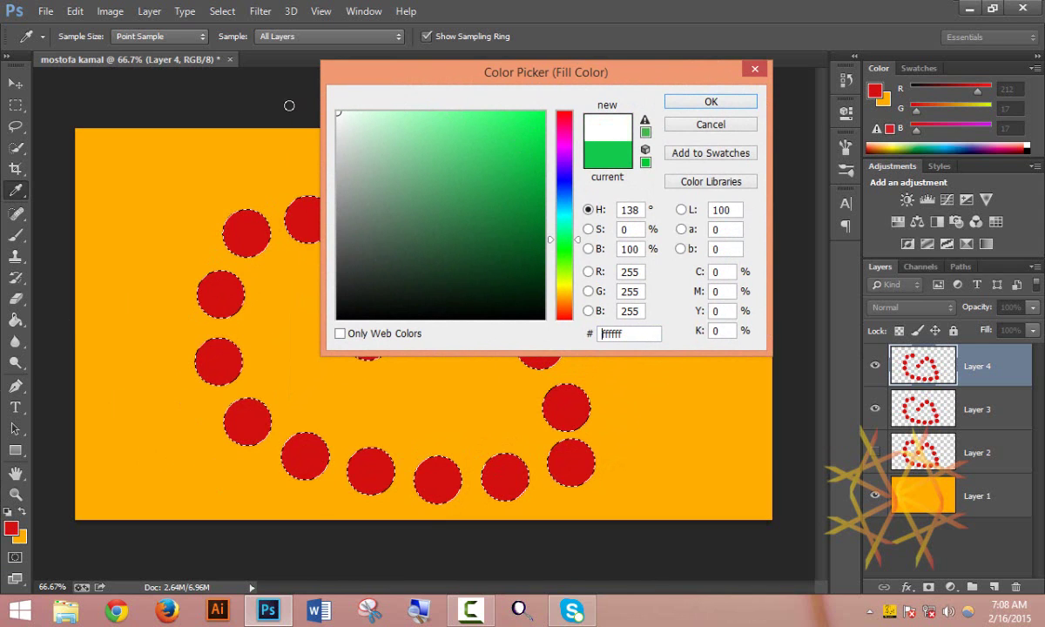
click(710, 103)
click(668, 116)
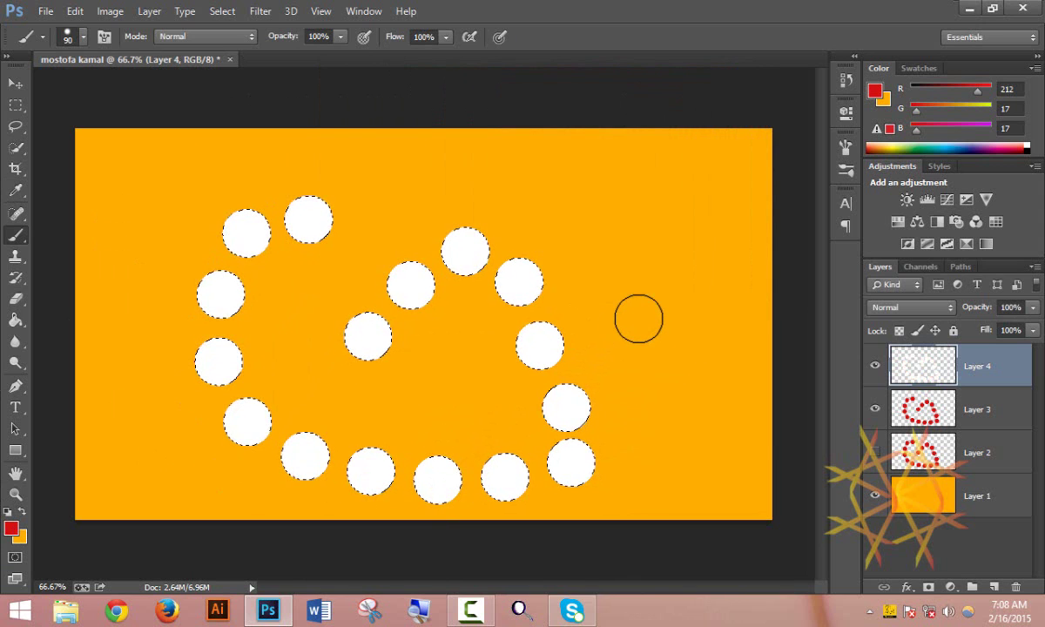
Stroke the selected circles with a 10 px red Inside stroke in Dissolve mode.
click(75, 14)
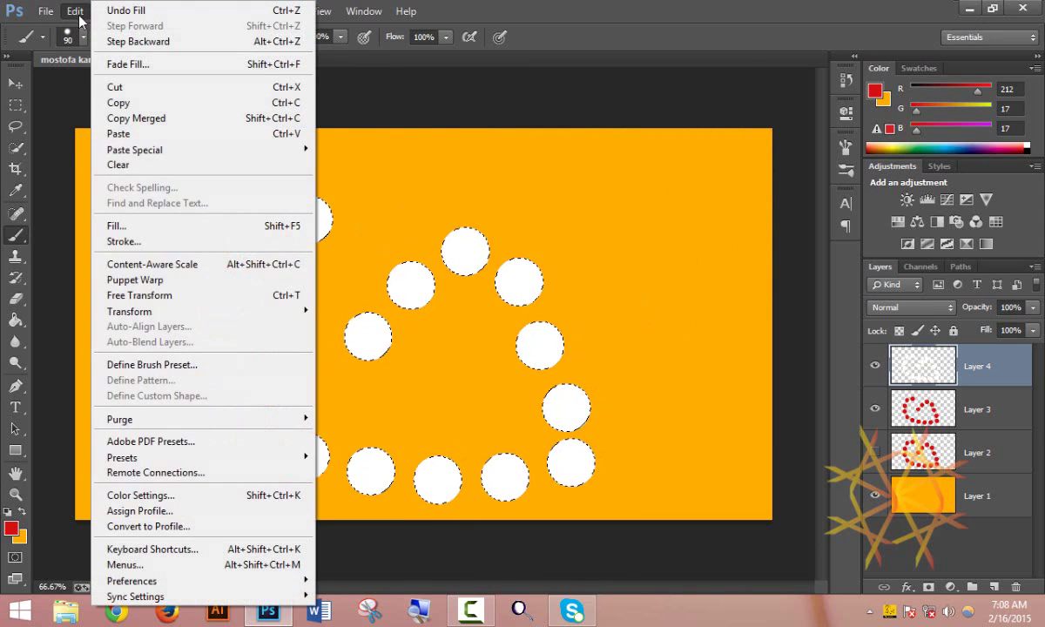
click(170, 244)
drag(476, 112, 566, 94)
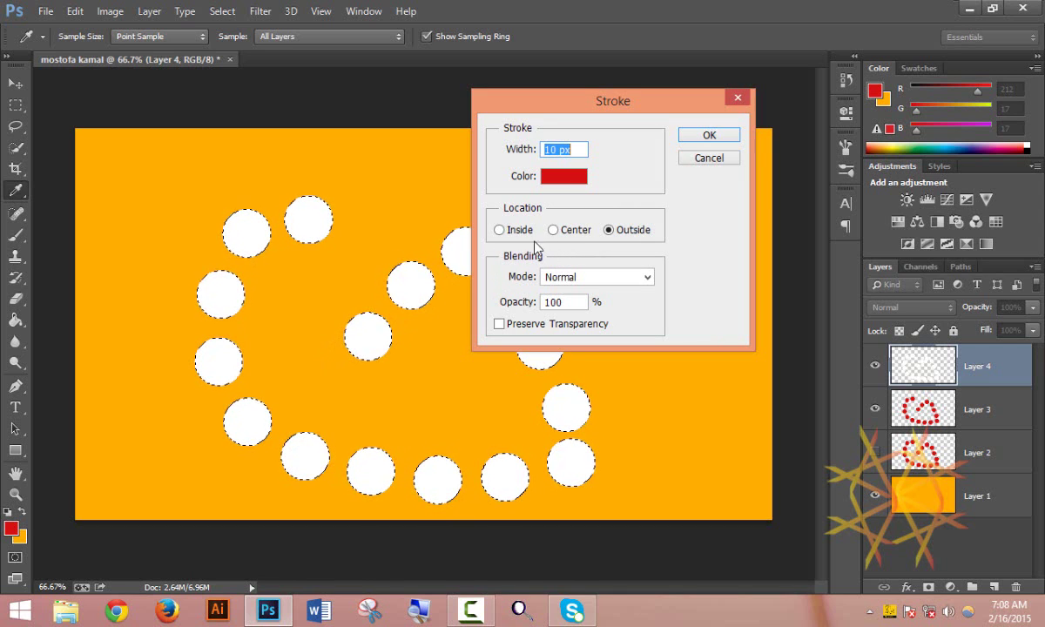
click(649, 284)
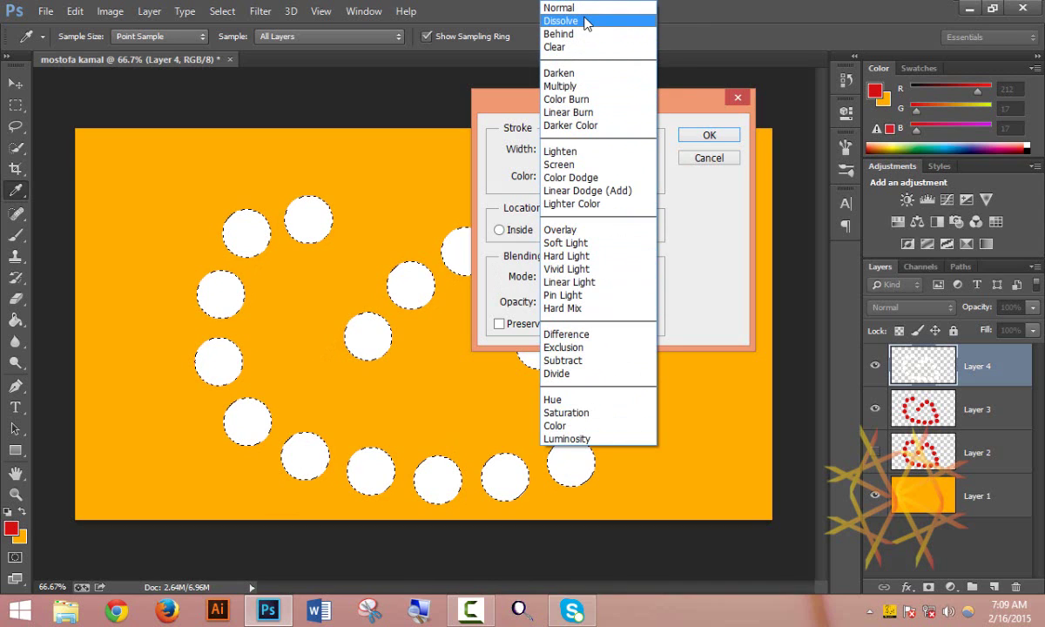
click(586, 21)
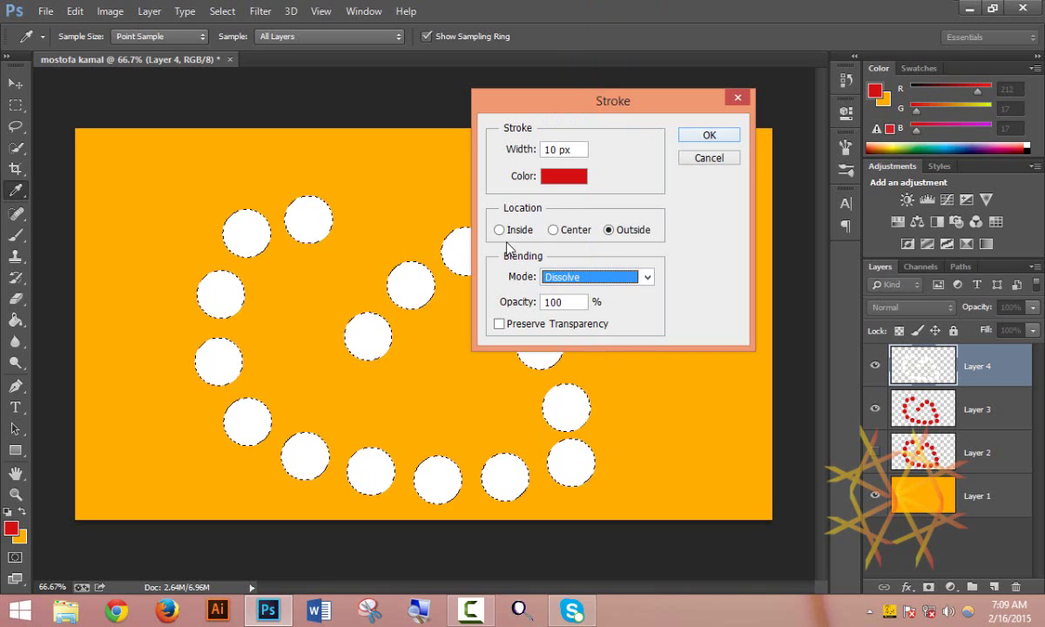
click(499, 230)
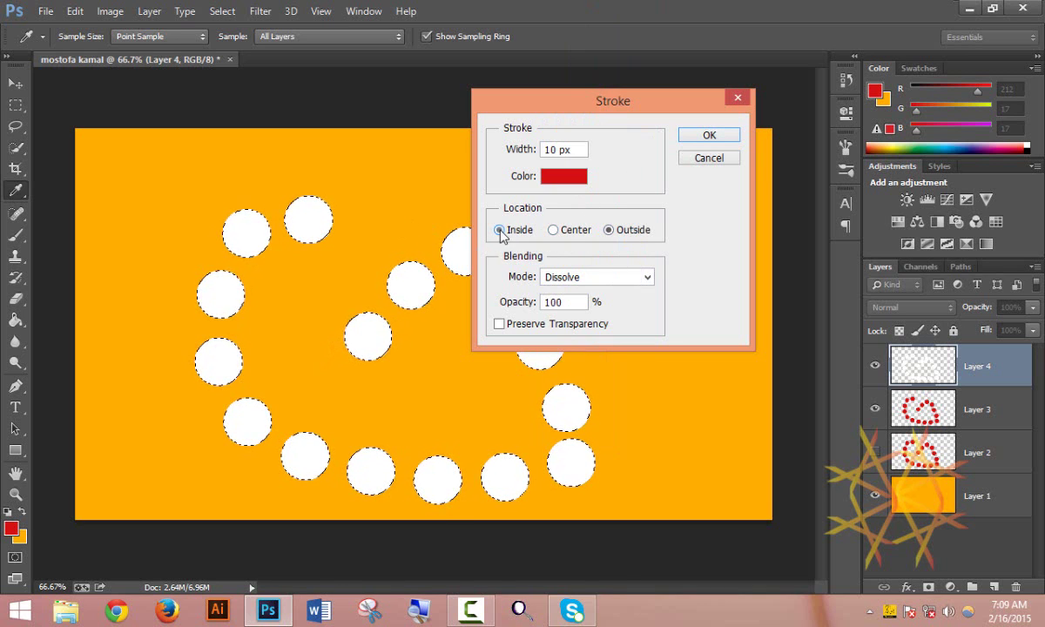
click(703, 137)
key(b)
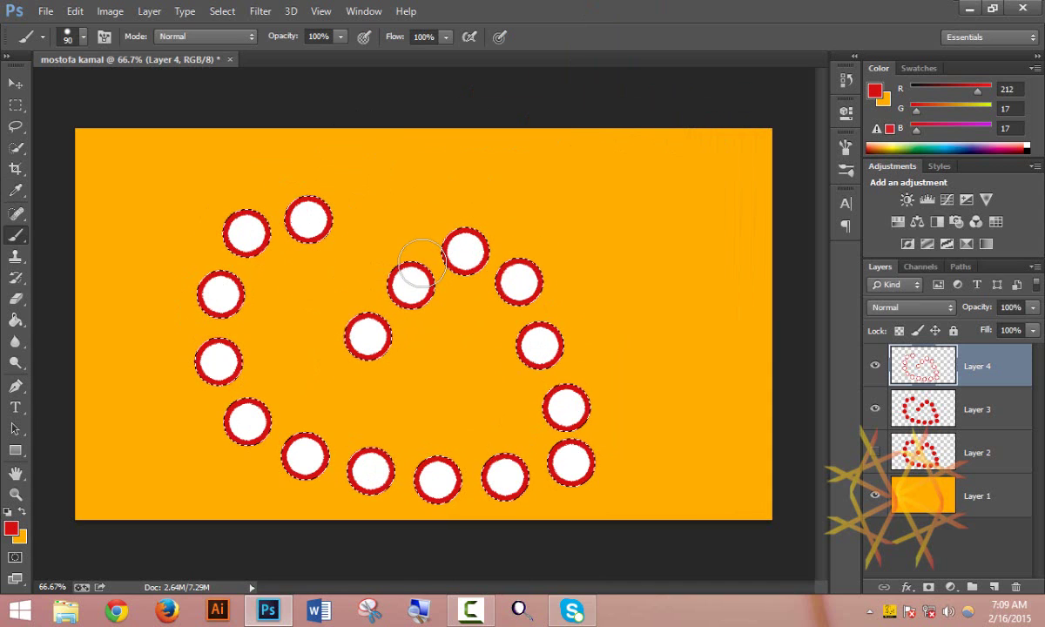
Zoom in to inspect the rough dissolved rings, then undo that stroke.
ctrl+click(406, 224)
ctrl+click(223, 199)
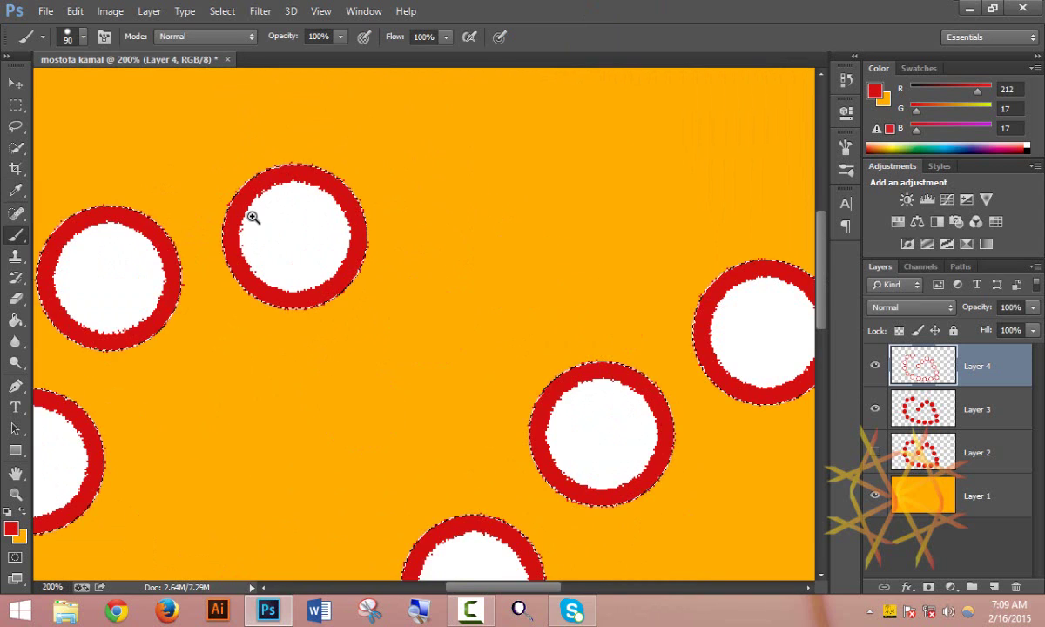
ctrl+click(290, 190)
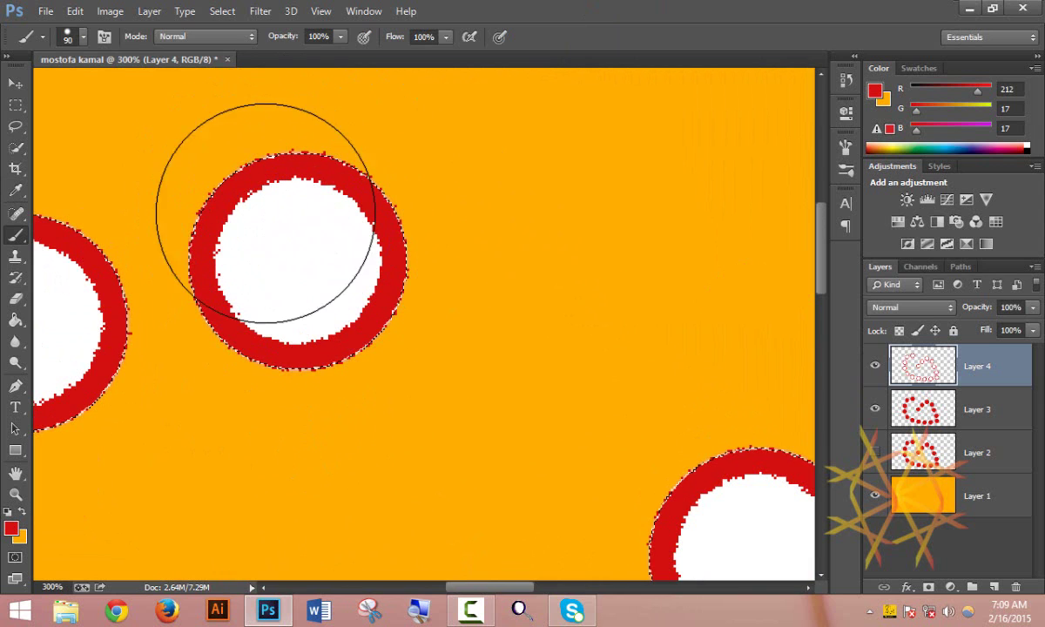
ctrl+alt+click(334, 263)
ctrl+alt+click(334, 263)
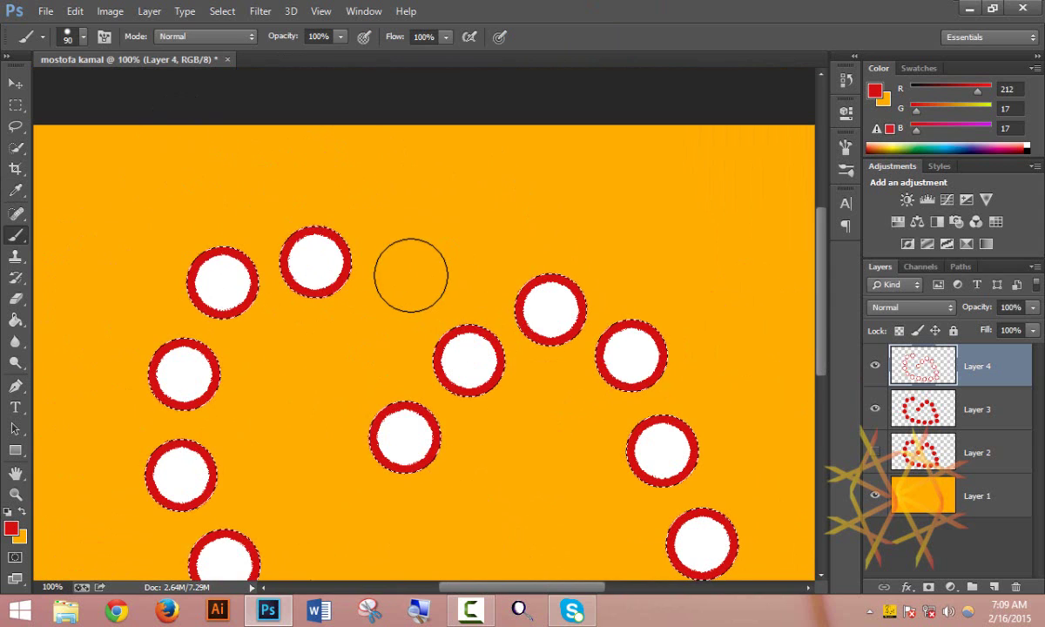
key(Delete)
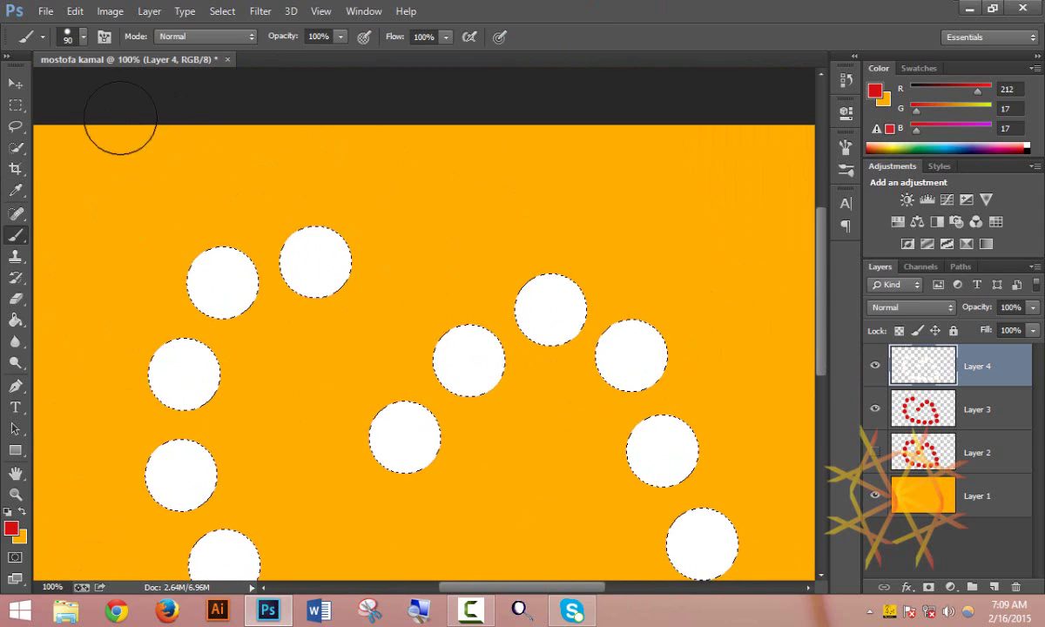
Reapply the 10 px red inside stroke in Normal mode and zoom in and out to check it.
click(75, 10)
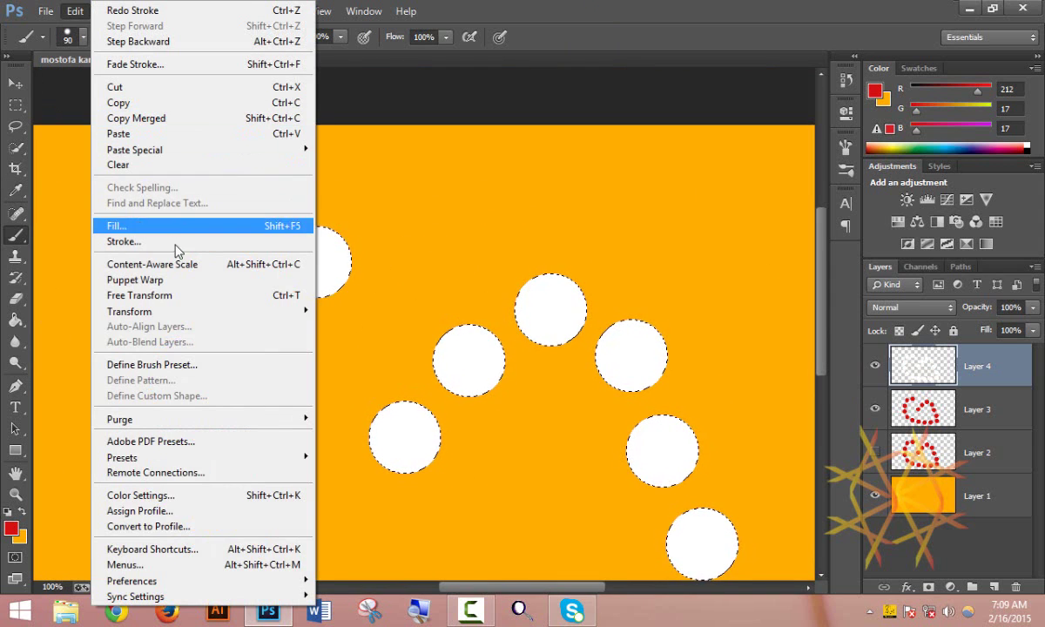
click(175, 243)
click(642, 279)
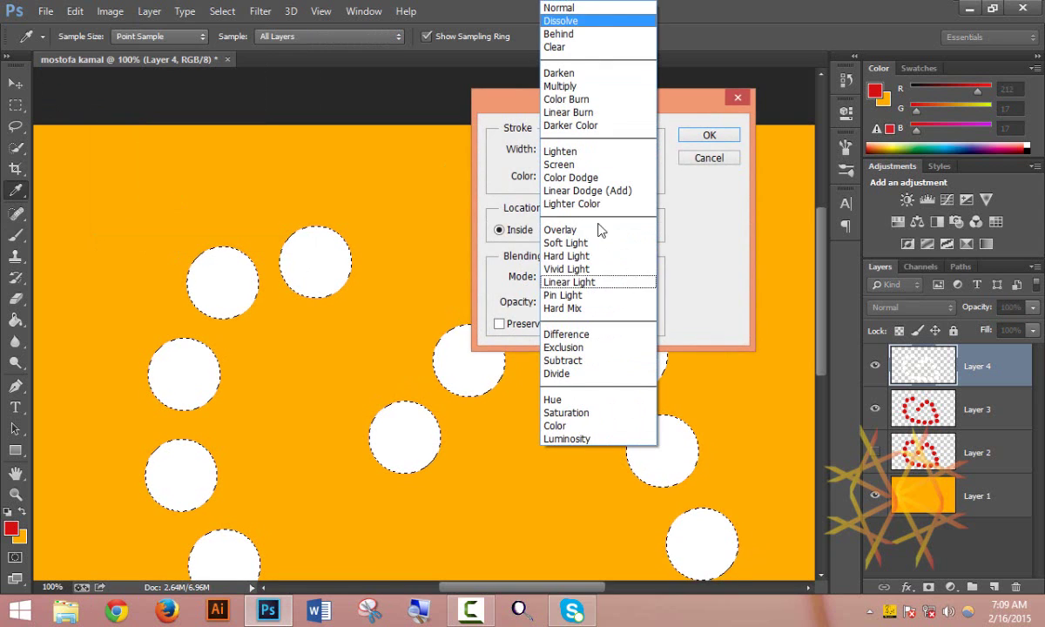
click(567, 9)
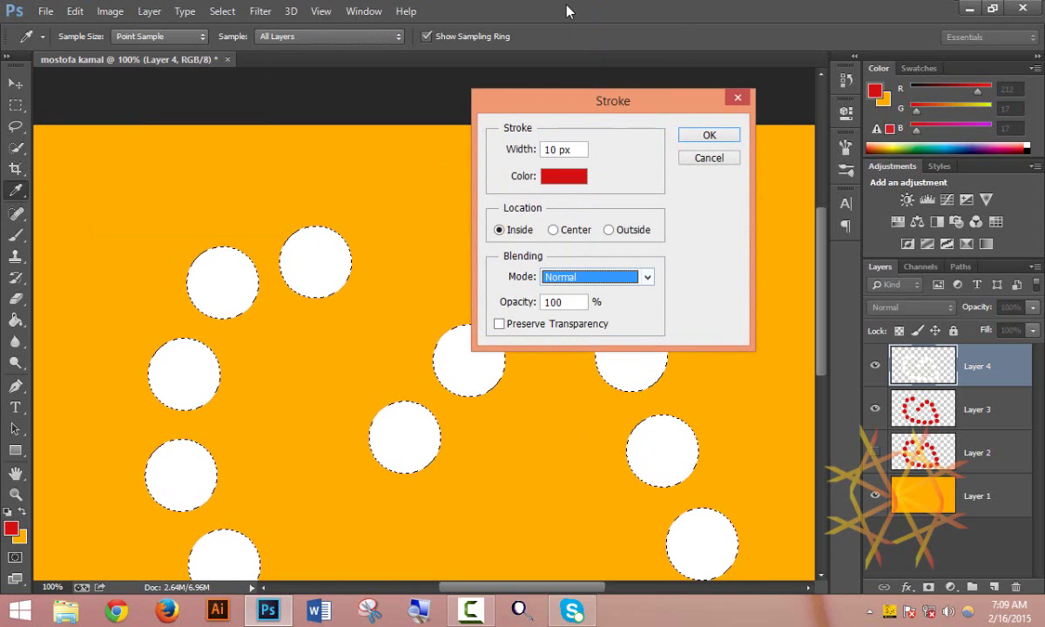
click(710, 135)
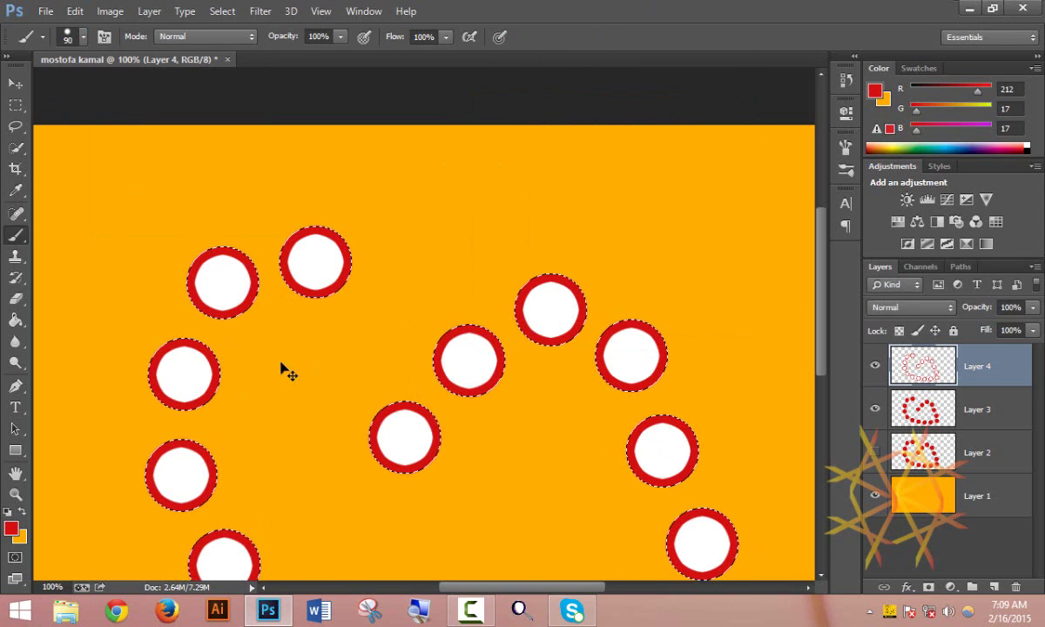
ctrl+click(262, 292)
ctrl+click(198, 338)
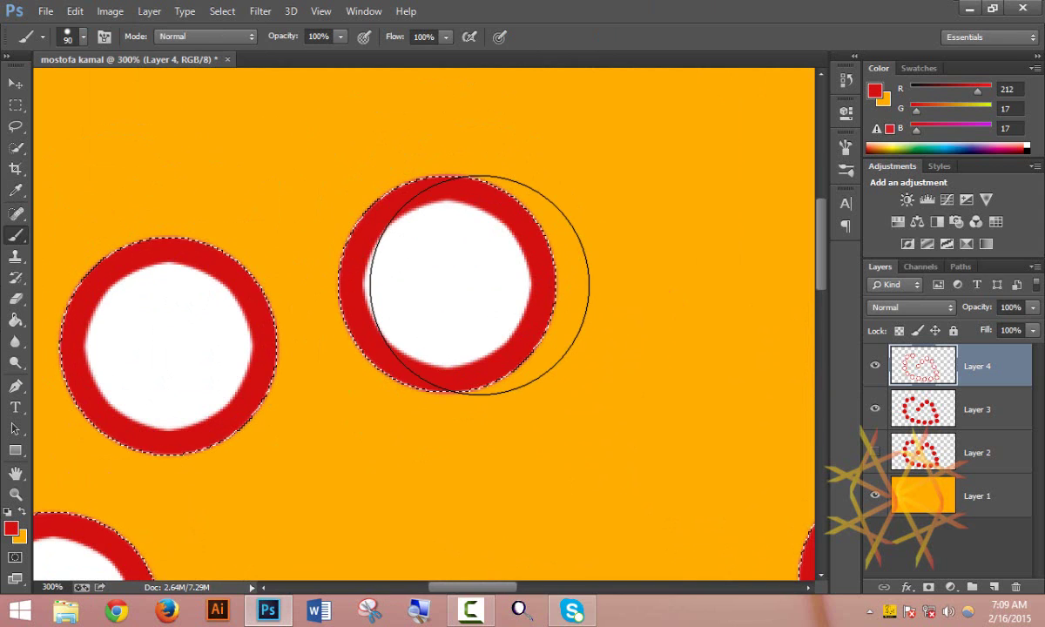
alt+click(467, 285)
alt+click(467, 285)
alt+click(467, 283)
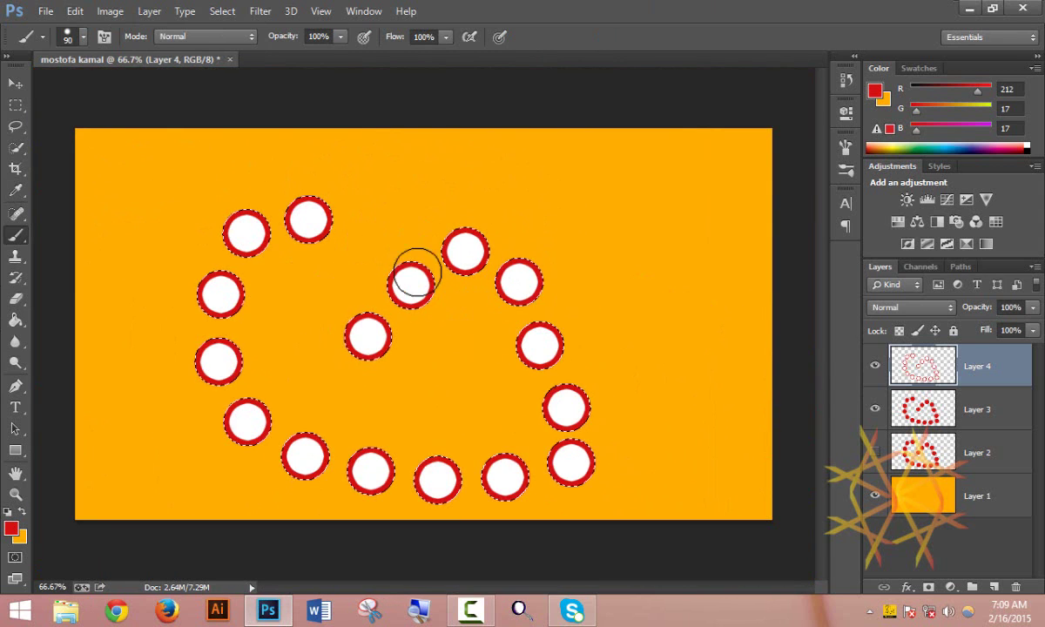
click(77, 11)
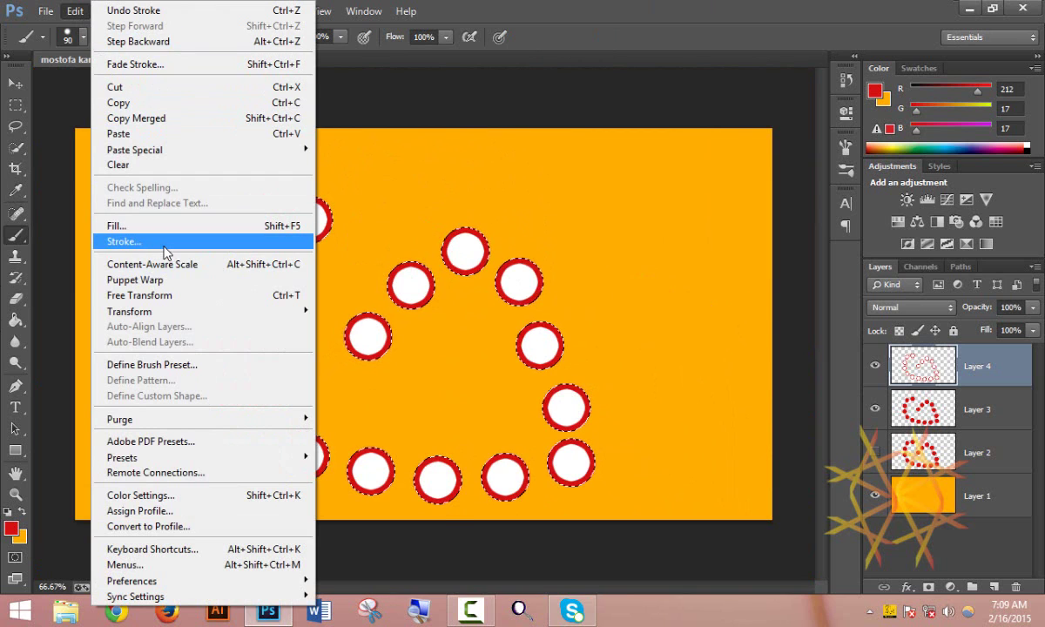
Apply another red inside stroke in Overlay mode and zoom in to inspect the ring.
click(164, 245)
click(650, 278)
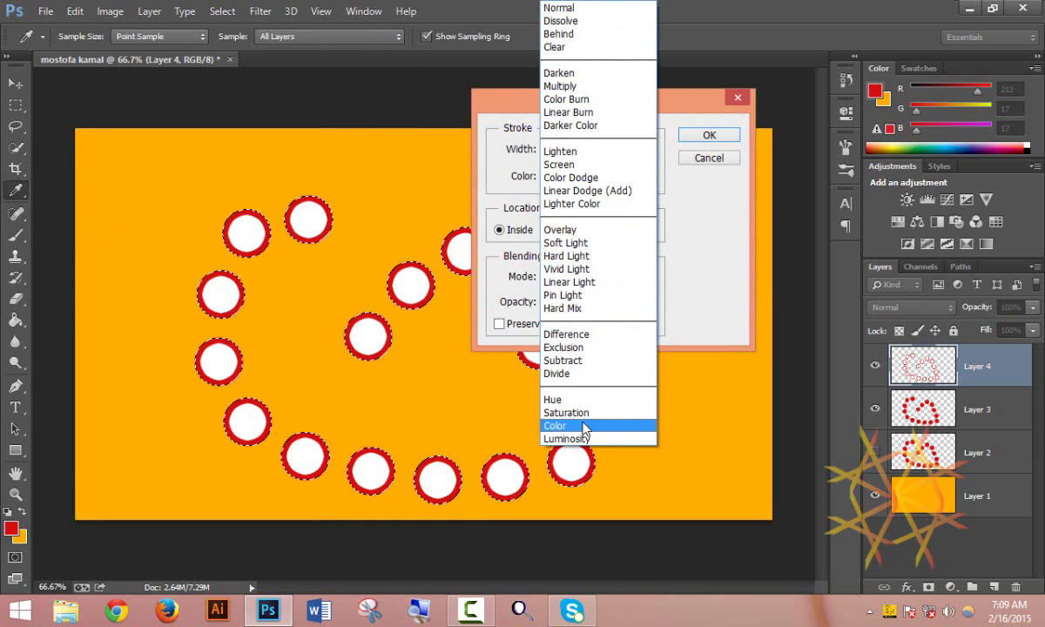
click(582, 230)
click(709, 135)
key(b)
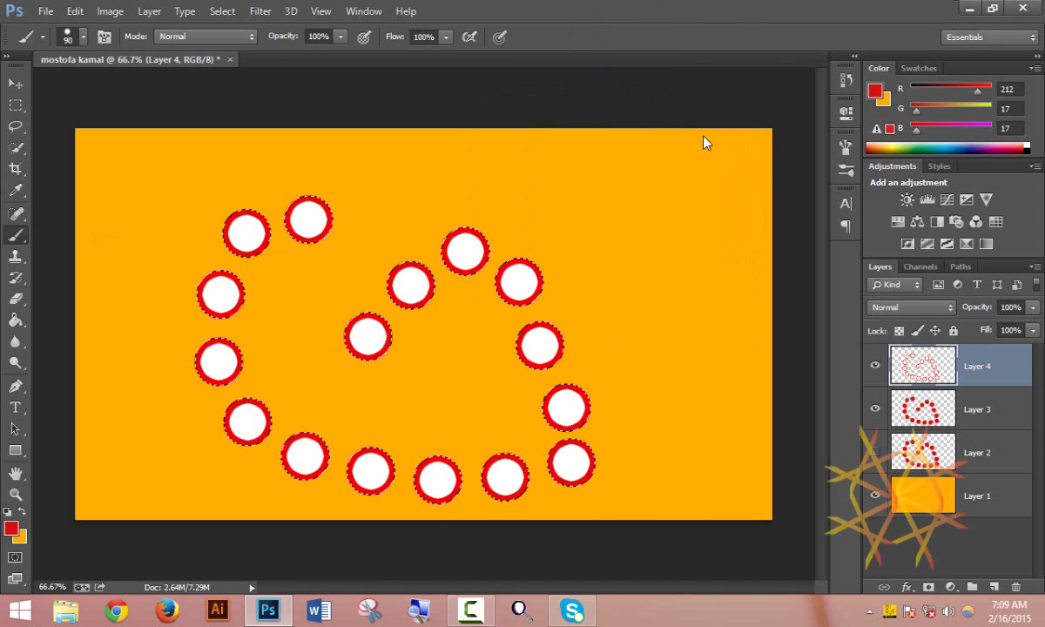
ctrl+click(298, 218)
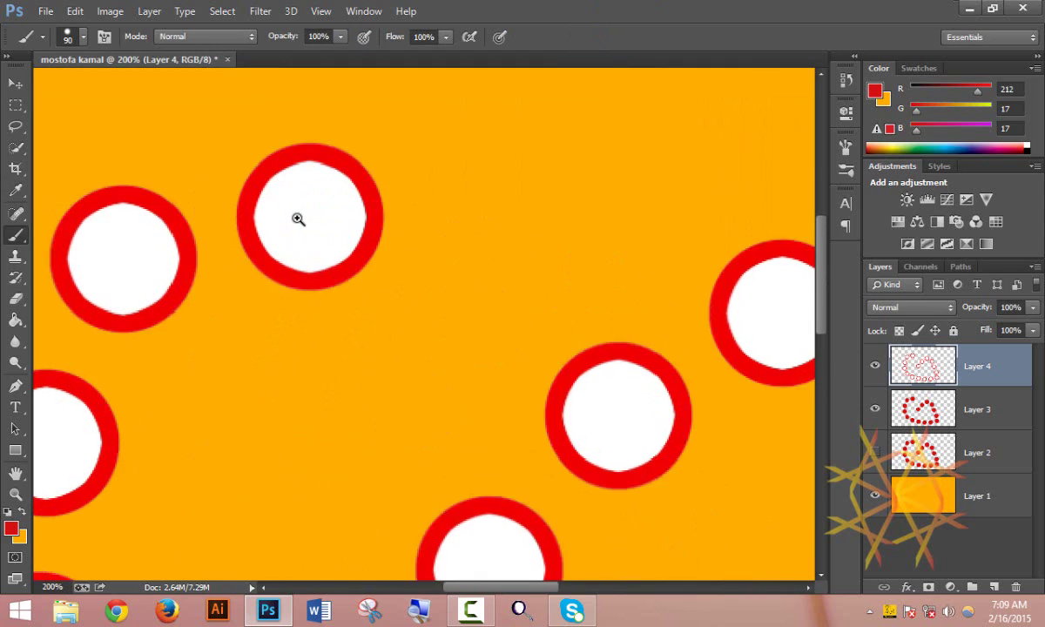
ctrl+click(298, 218)
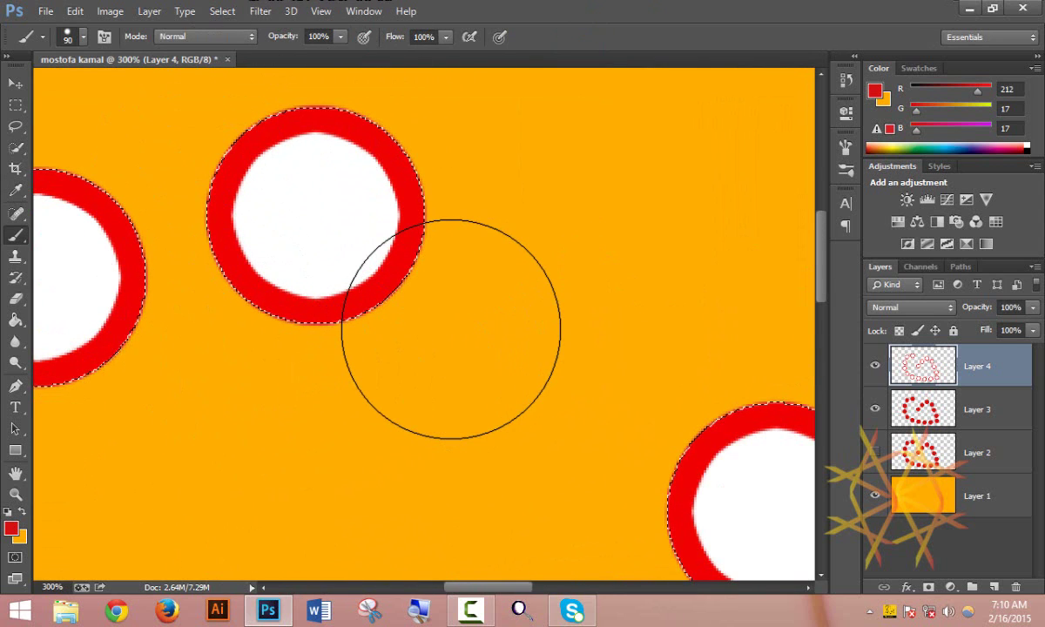
ctrl+alt+click(339, 272)
ctrl+alt+click(339, 273)
ctrl+alt+click(338, 273)
ctrl+alt+click(339, 273)
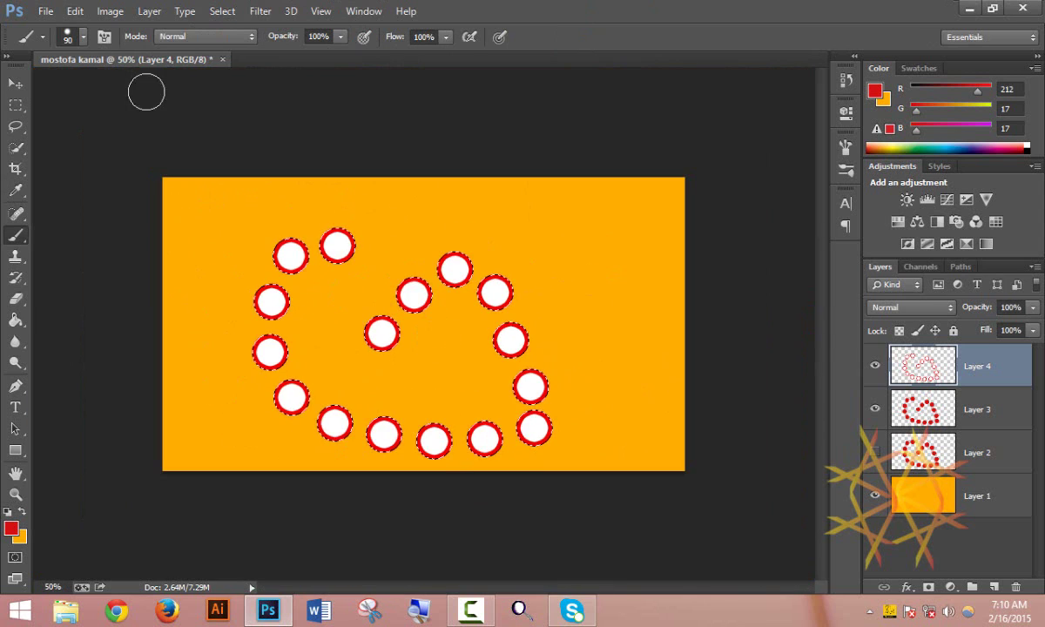
Apply one more Overlay inside stroke to the circles at 50% opacity.
click(85, 13)
click(187, 235)
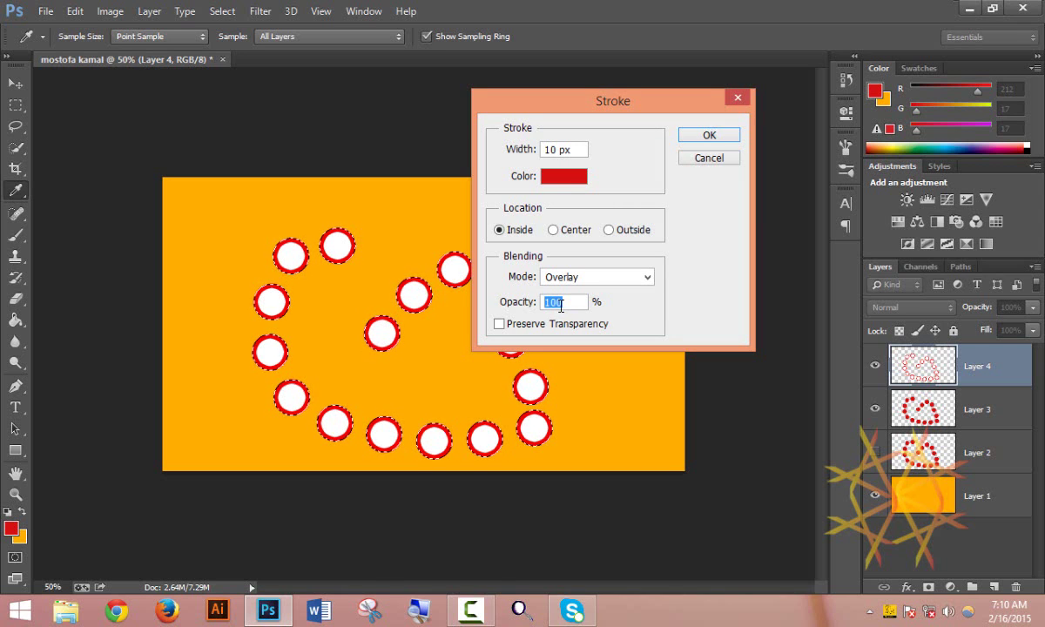
text(0)
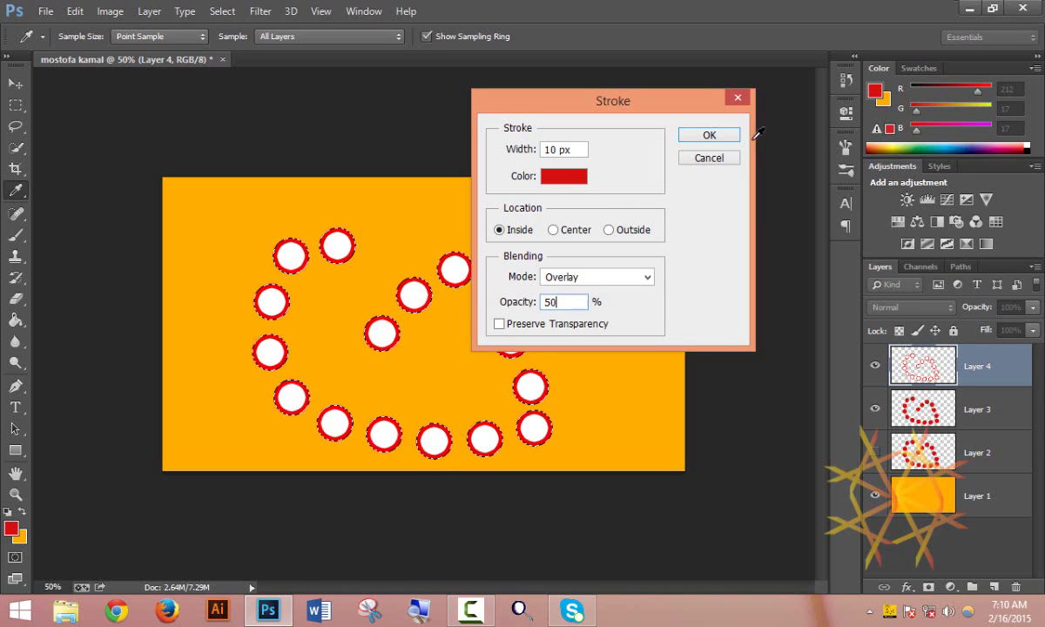
click(723, 137)
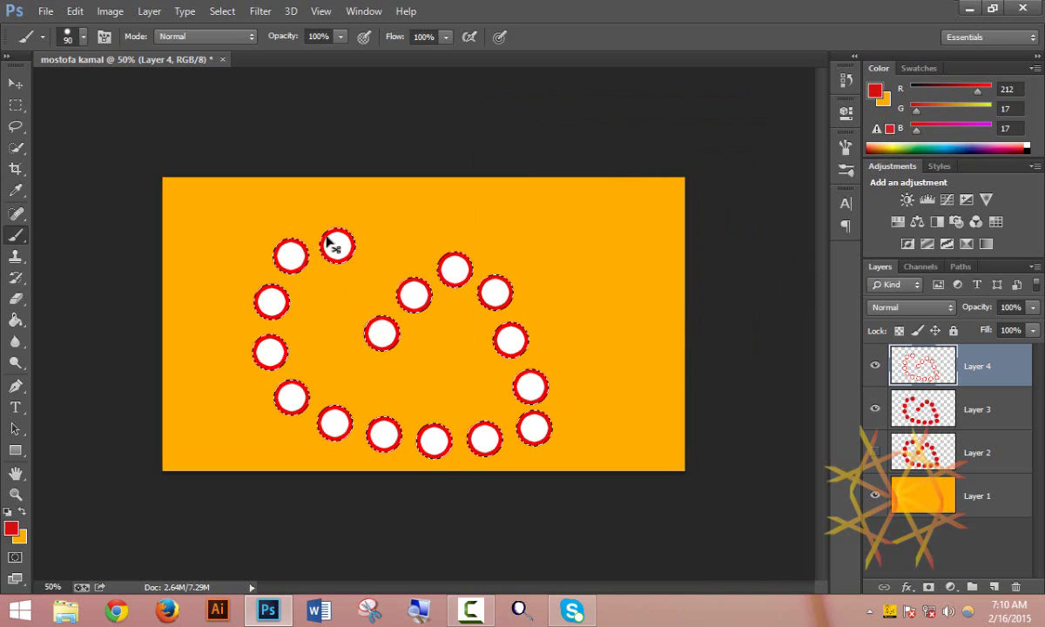
Check the rings up close, deselect the circles with Ctrl+D, and switch to the Move tool.
key(ctrl+plus)
ctrl+click(300, 241)
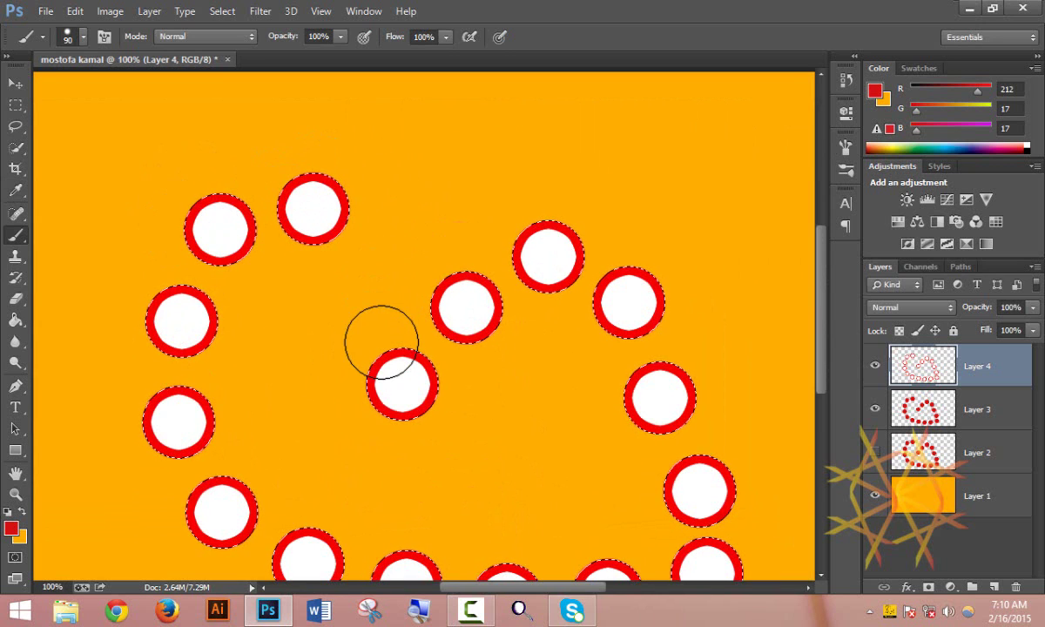
ctrl+alt+click(400, 299)
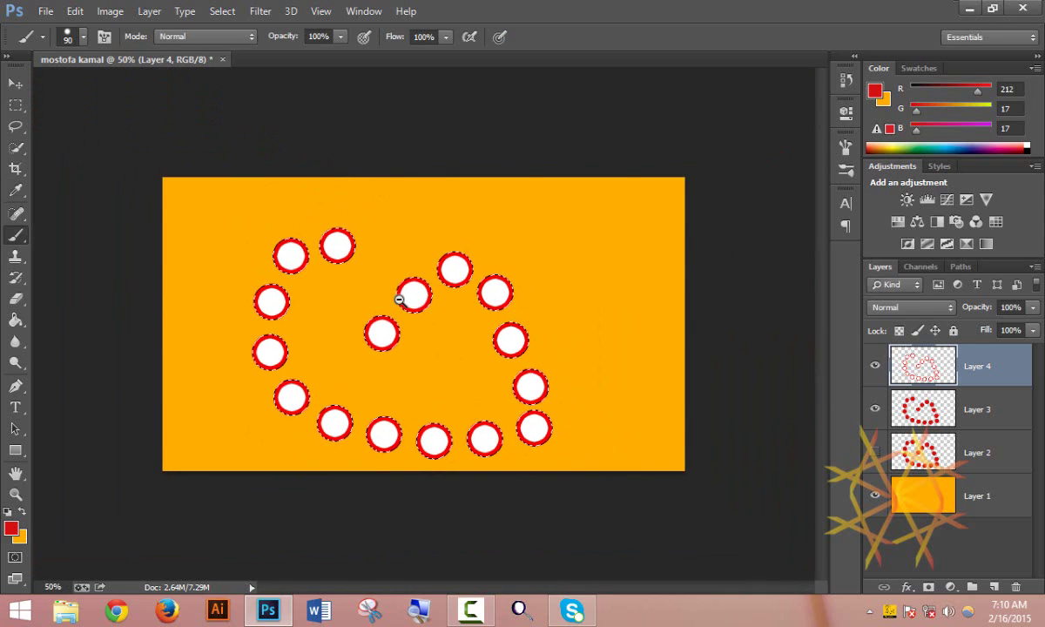
key(ctrl+d)
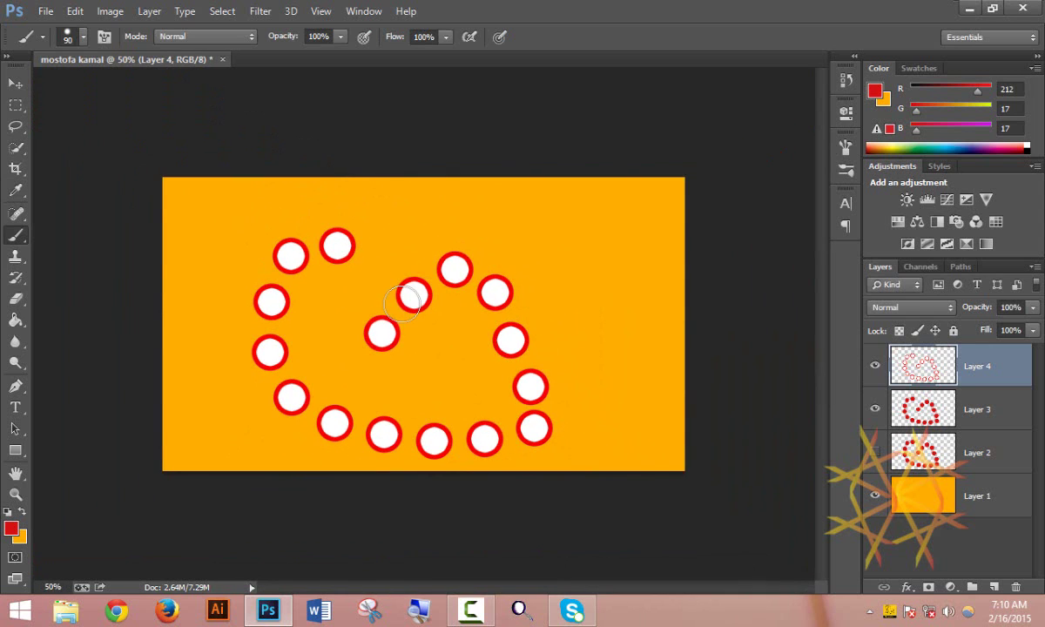
click(77, 12)
click(65, 95)
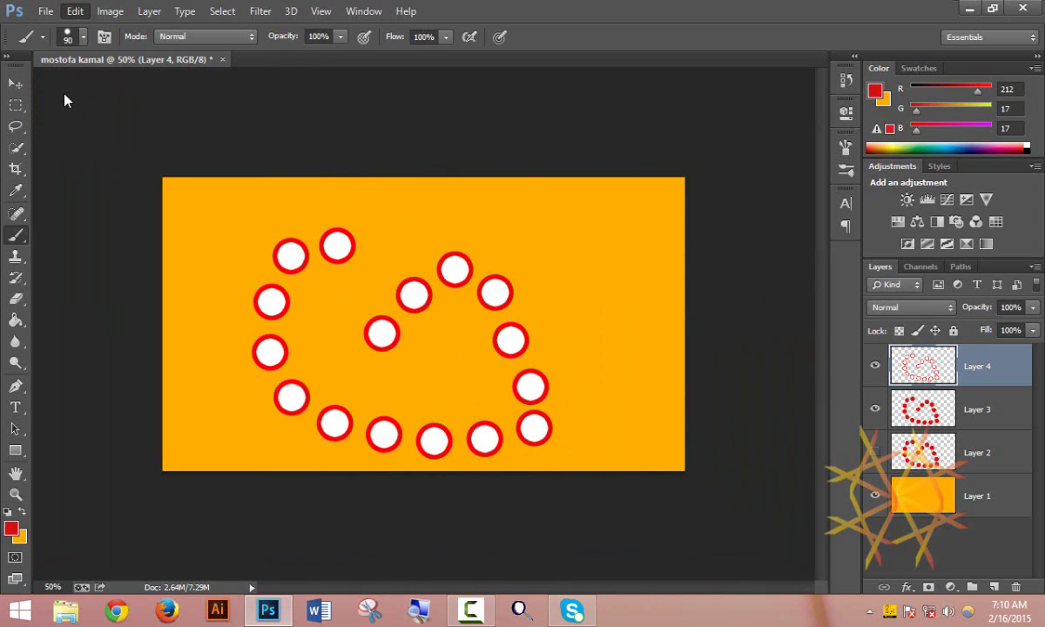
click(15, 83)
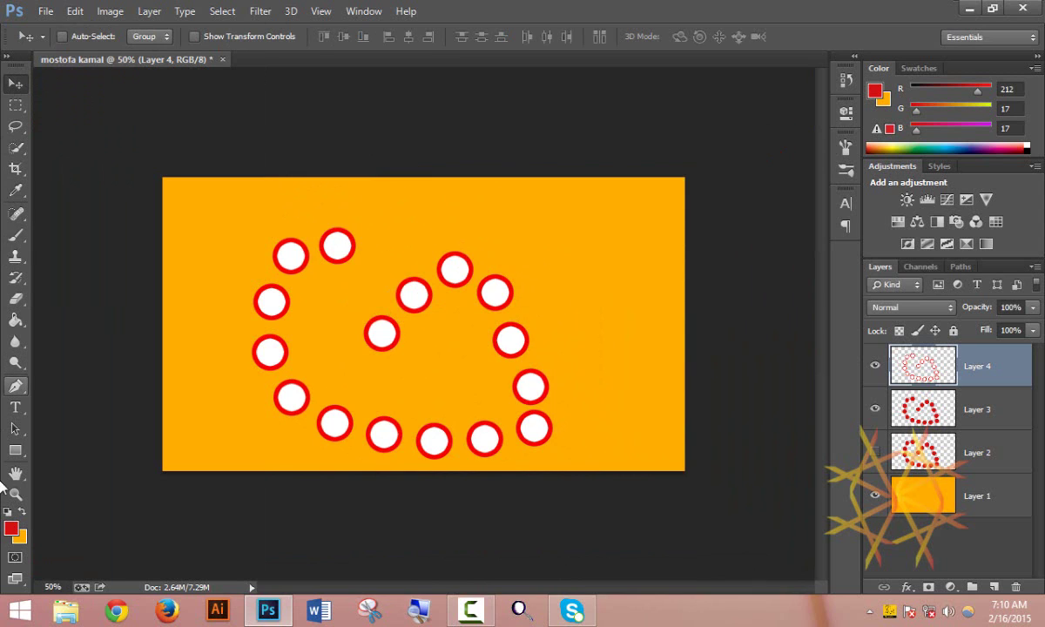